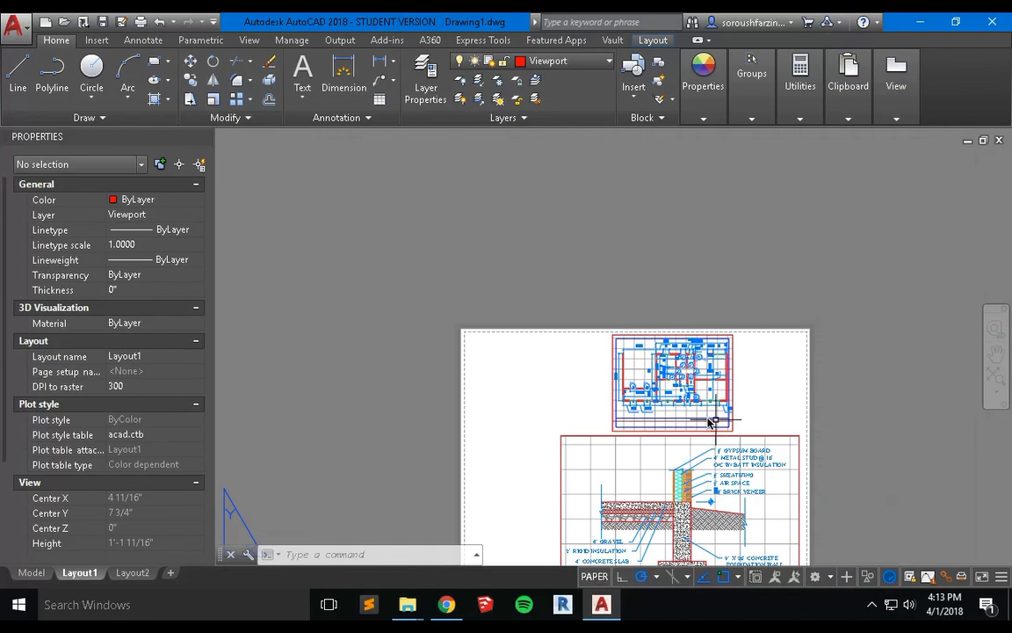
Open the floor plan block for editing from its viewport and erase the two border rectangles and the title strip line
double_click(706, 387)
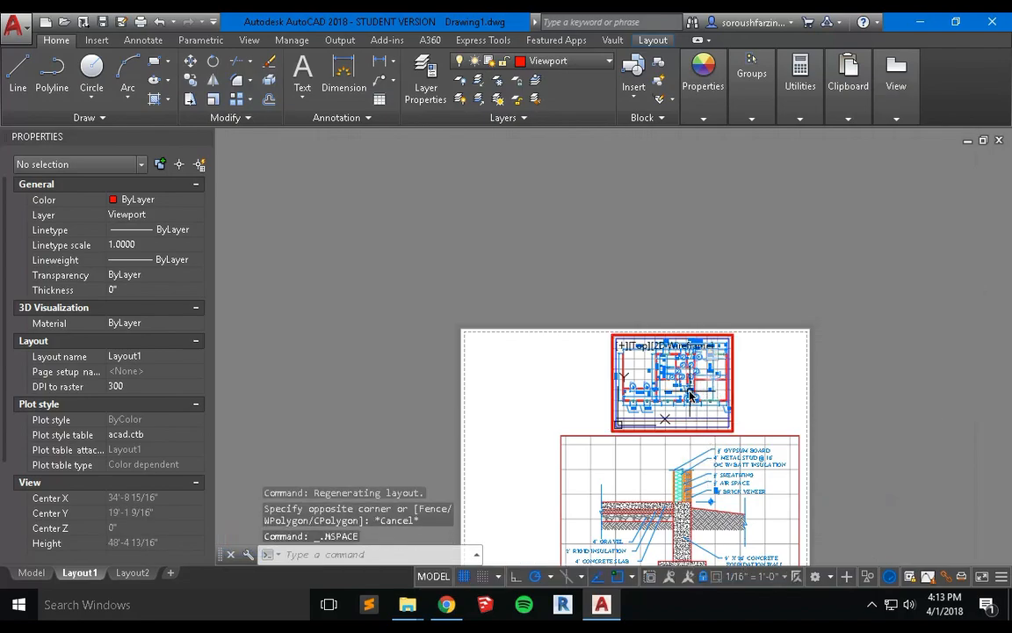
double_click(707, 393)
click(494, 414)
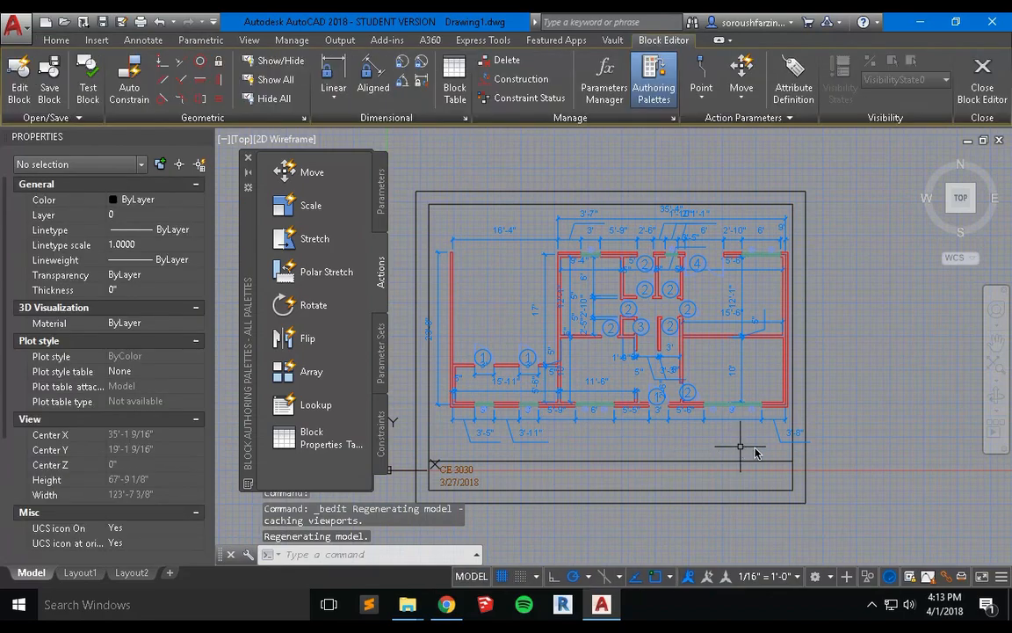
click(849, 463)
click(738, 521)
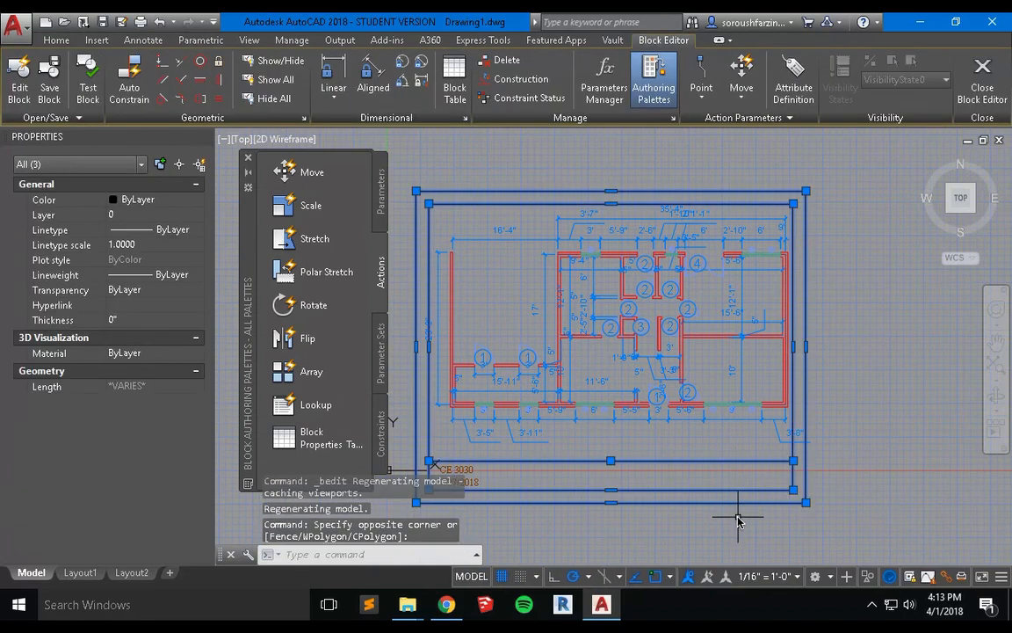
text(E)
key(Return)
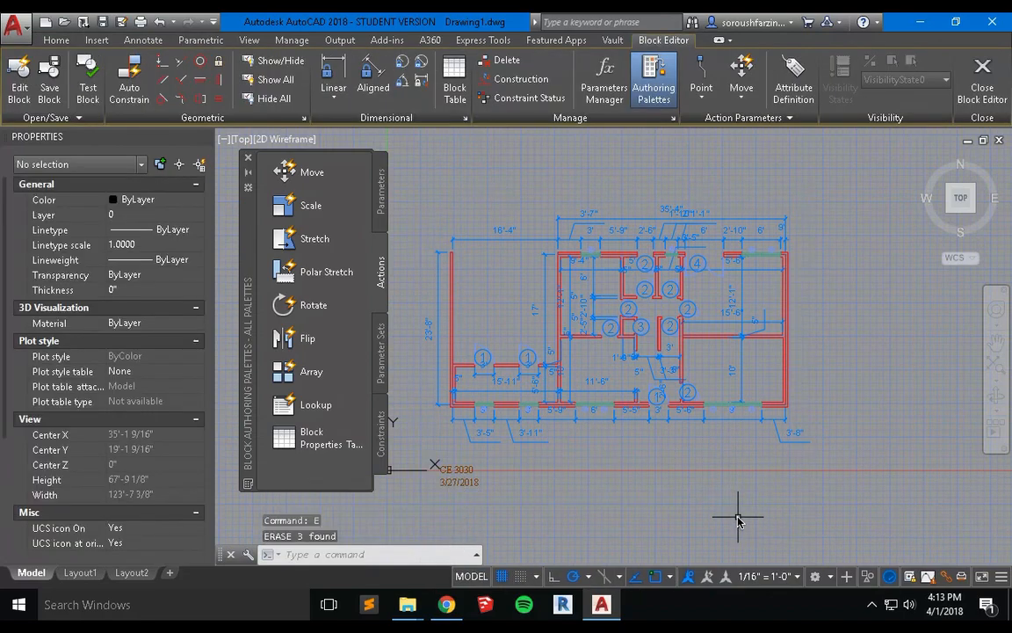
Erase the CE 3030 and date text below the plan, save the block changes and return to paper space
click(508, 461)
click(446, 518)
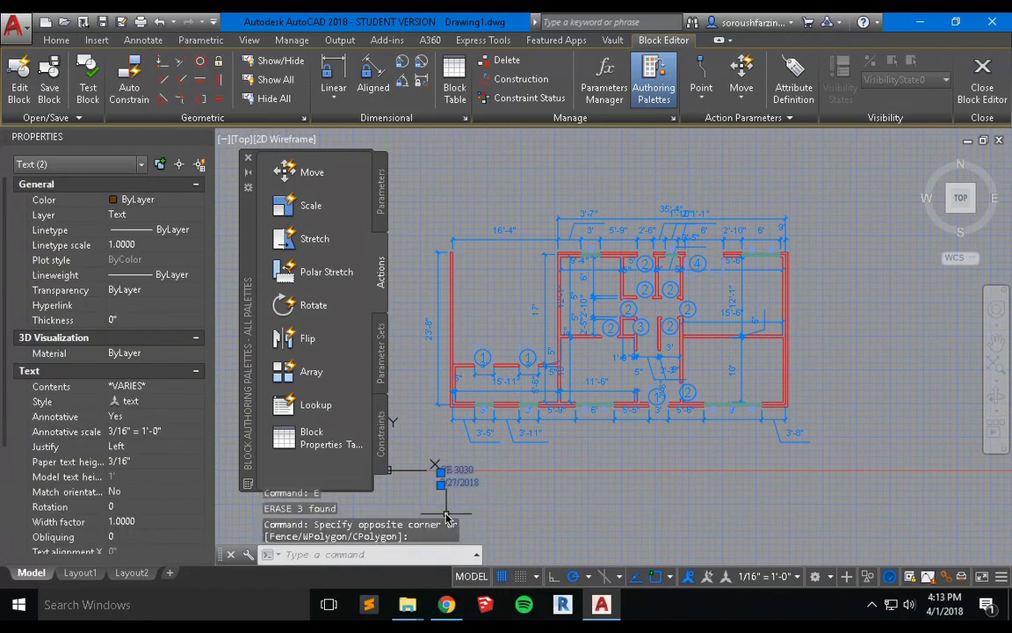
text(E)
key(Return)
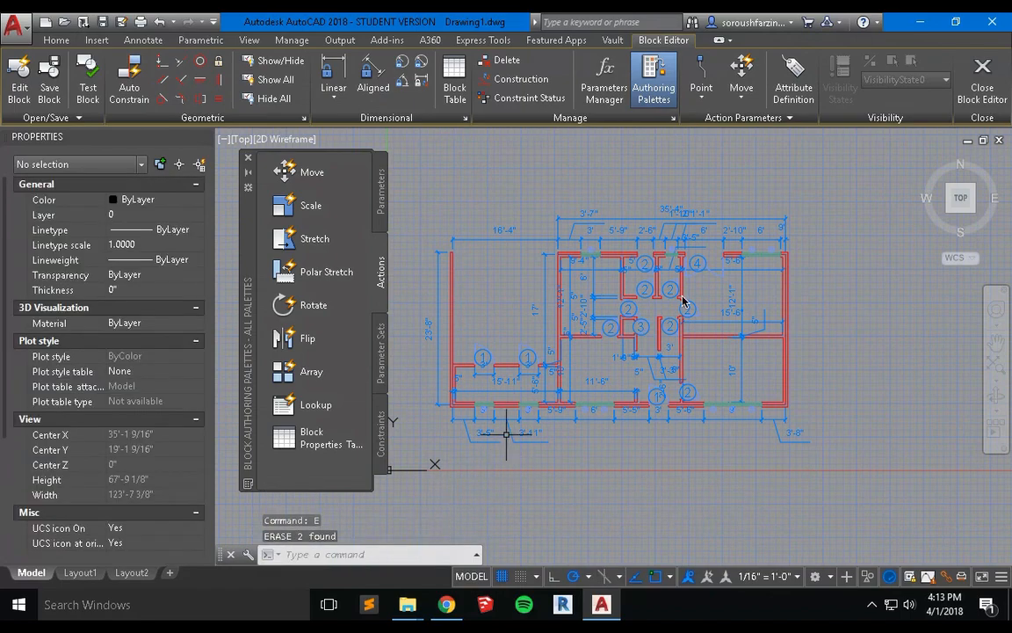
click(983, 87)
click(560, 280)
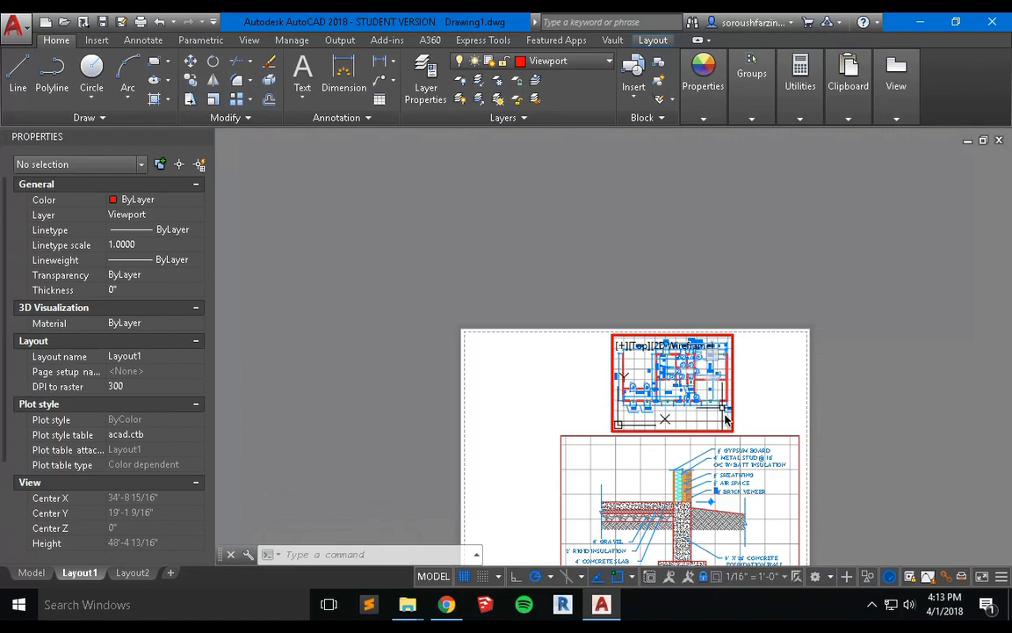
double_click(747, 418)
Open the Section block for editing from the lower viewport and erase its two border rectangles and title strip line
middle_drag(761, 434, 687, 301)
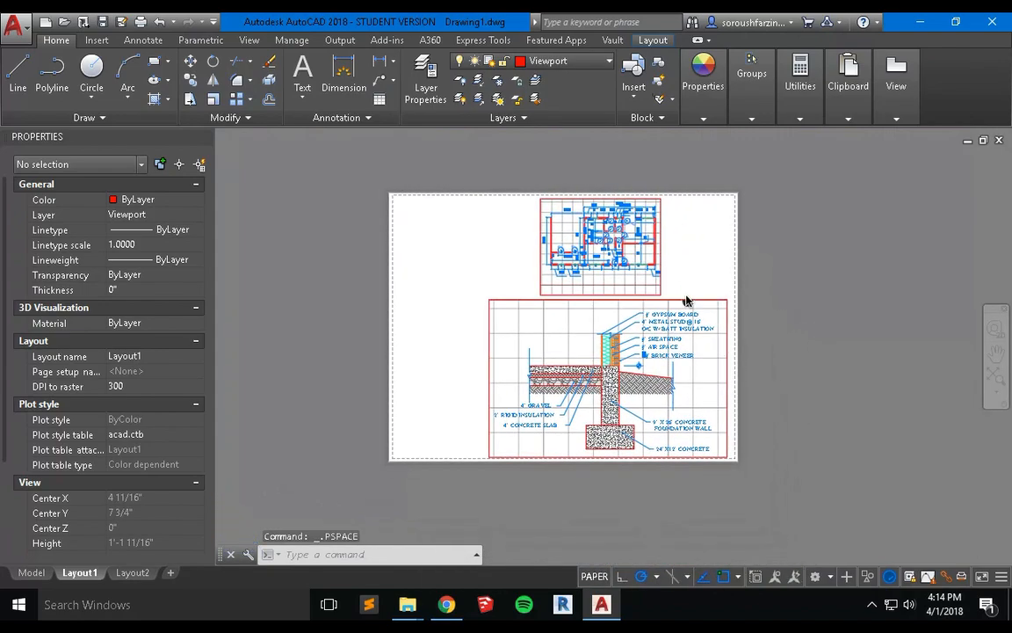
double_click(670, 380)
double_click(669, 379)
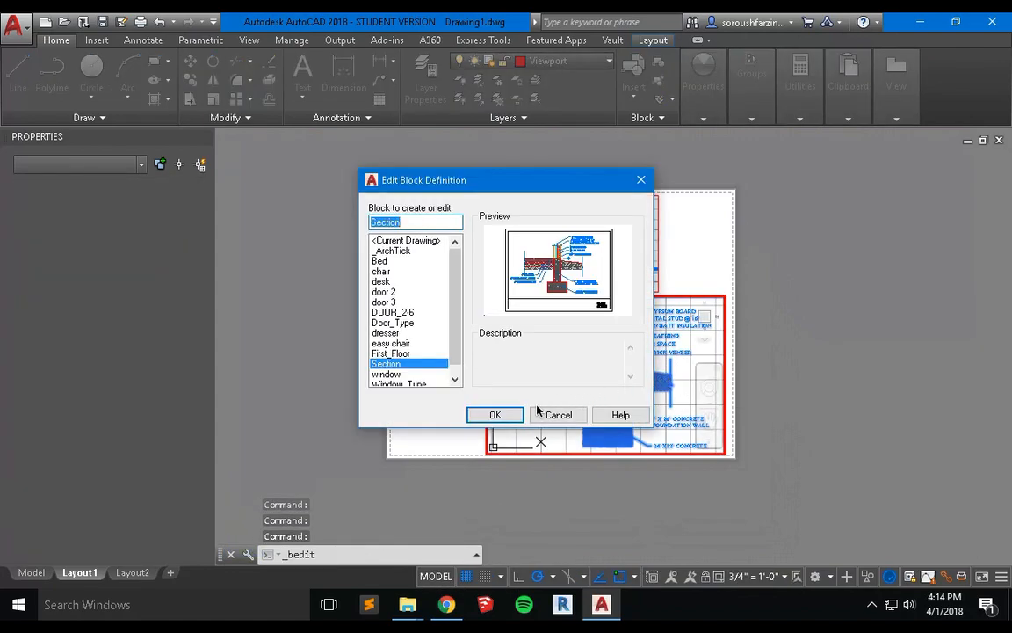
click(495, 415)
click(822, 438)
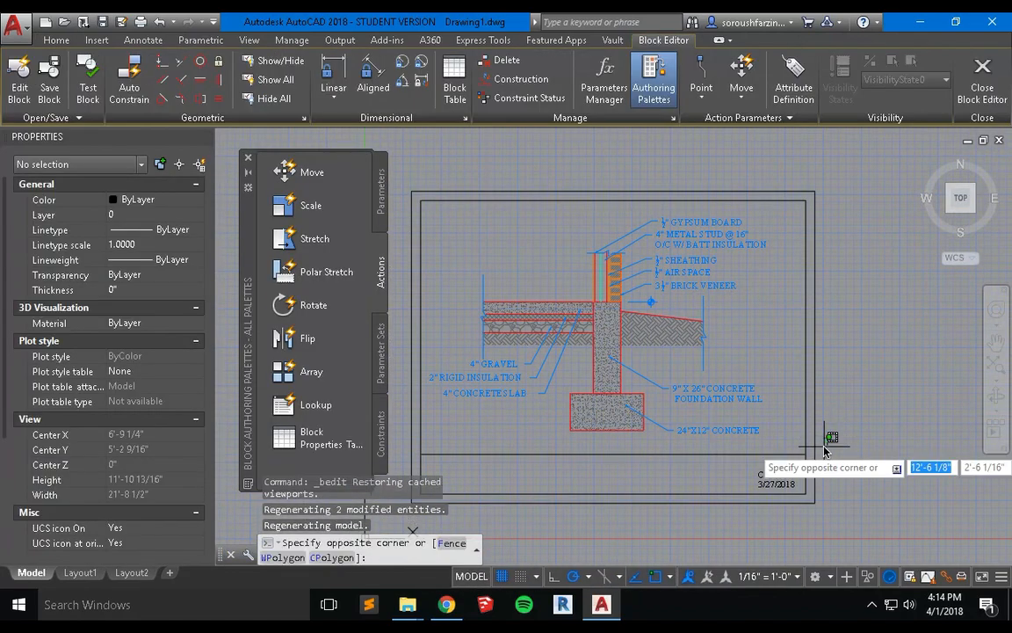
click(800, 514)
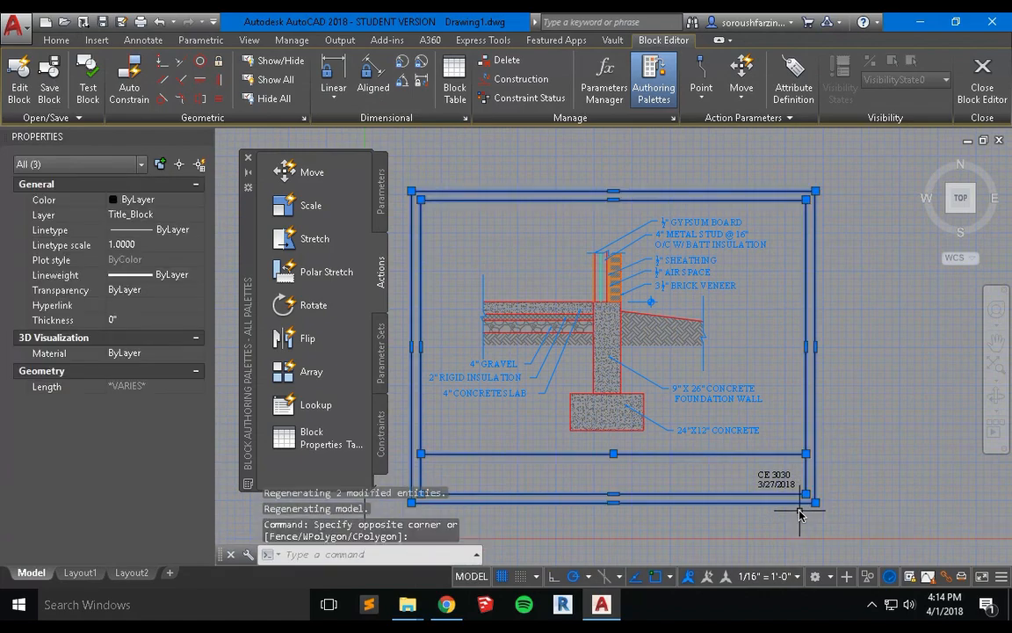
text(e)
key(Return)
Erase the CE 3030 and date text, save the changes to Section and return to paper space
click(805, 472)
click(718, 511)
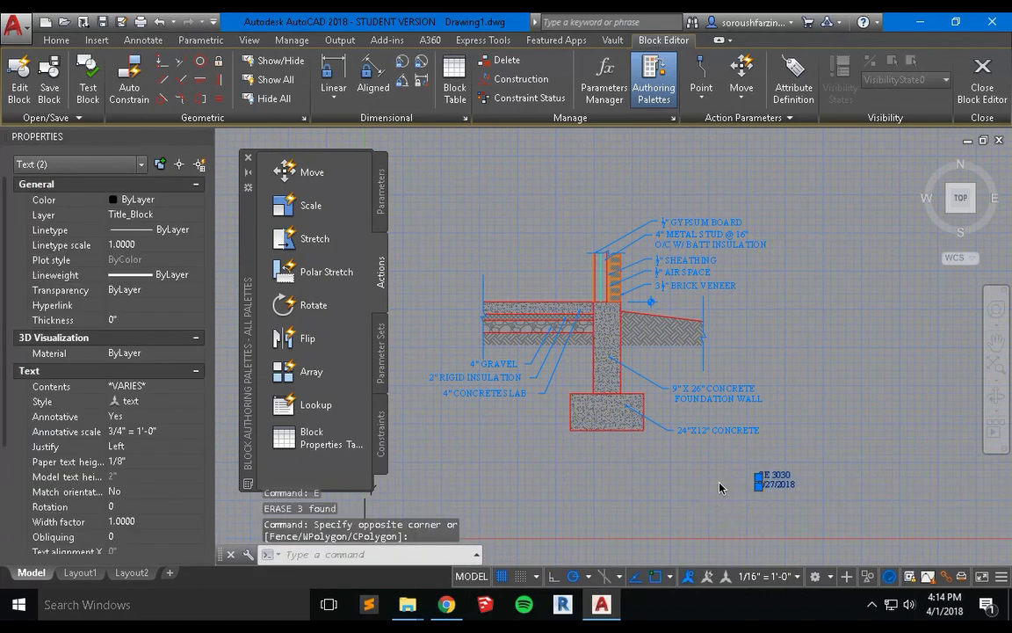
text(e)
key(Return)
click(982, 84)
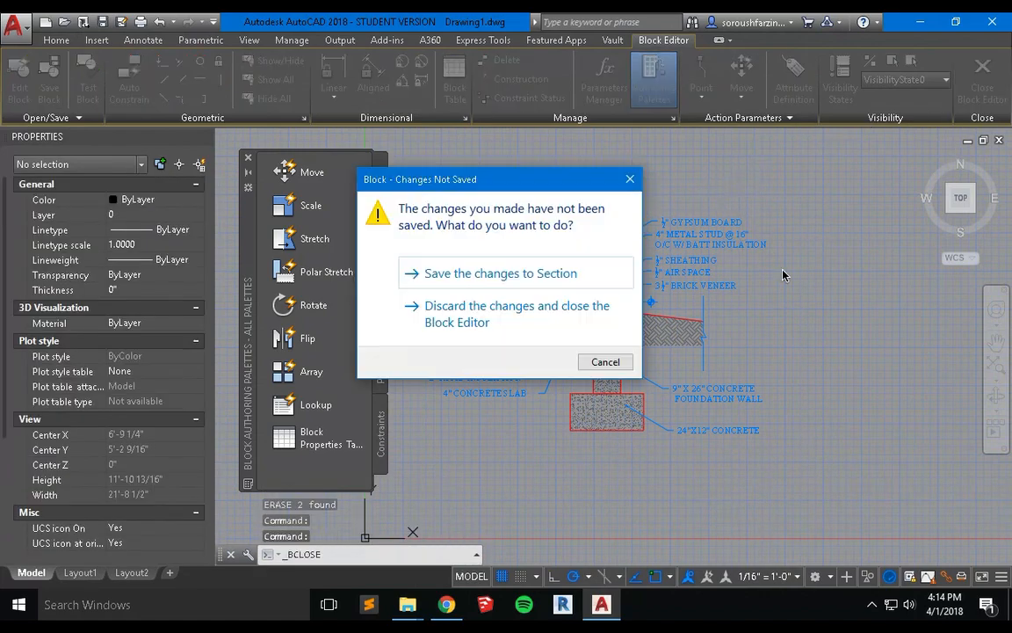
click(533, 273)
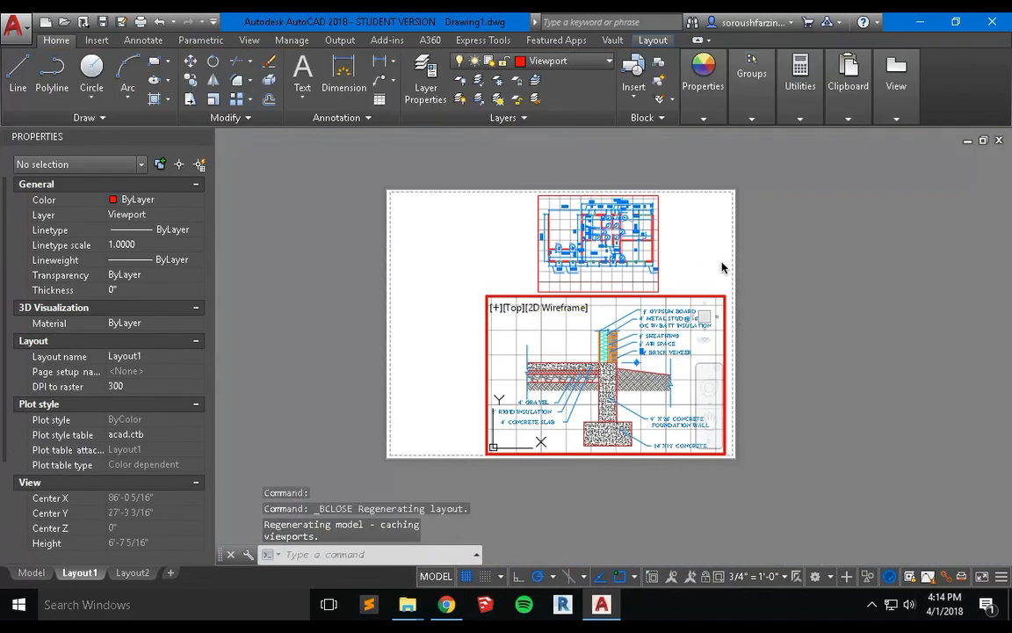
double_click(722, 267)
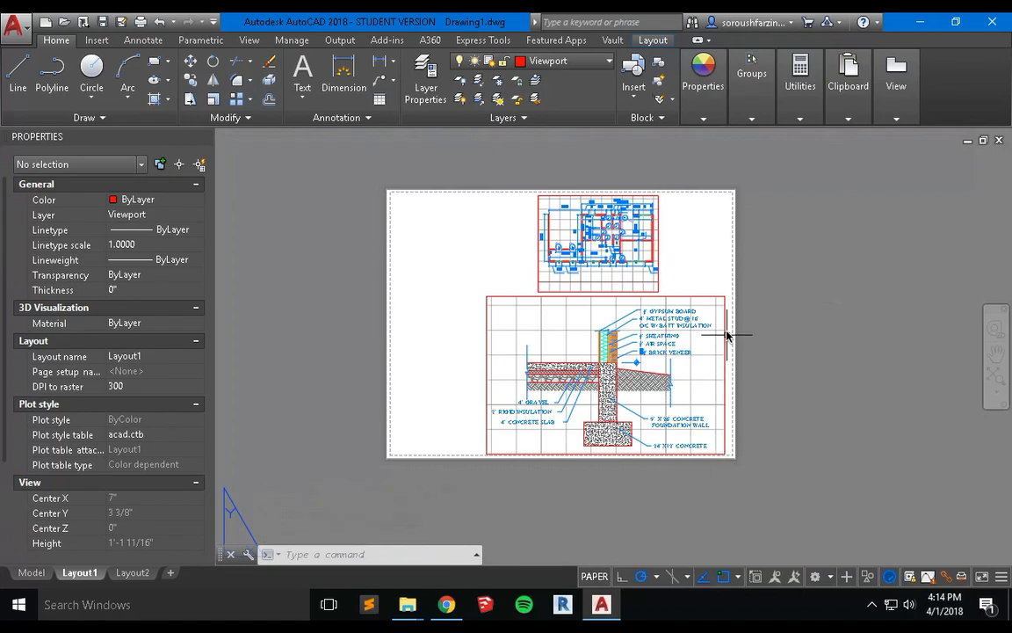
click(714, 308)
click(644, 282)
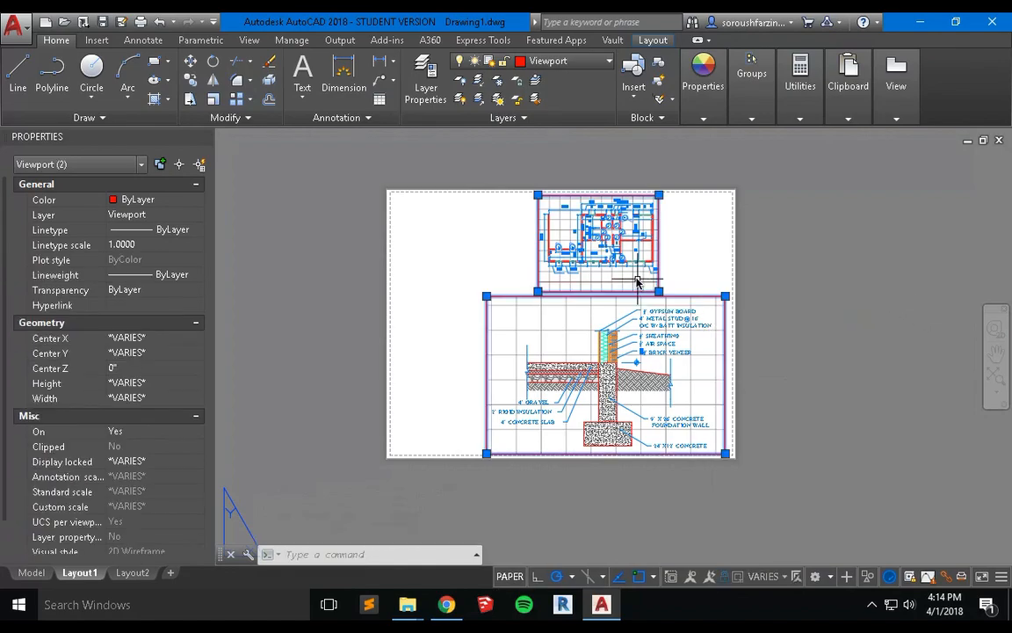
key(Escape)
Turn off the grid in the section viewport and in the floor plan viewport, returning to paper space after each
double_click(701, 306)
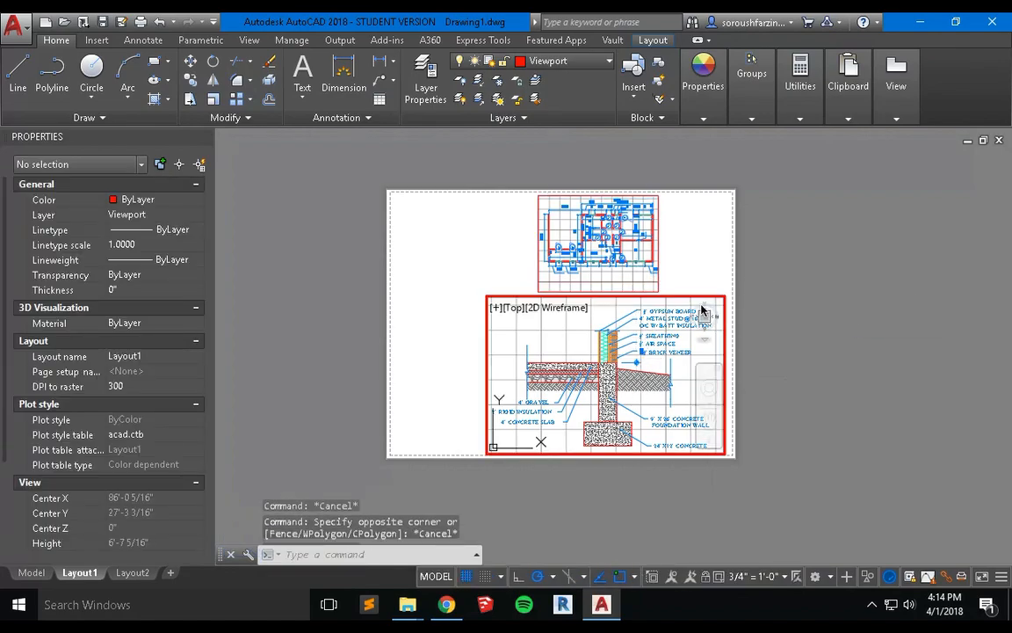
click(466, 577)
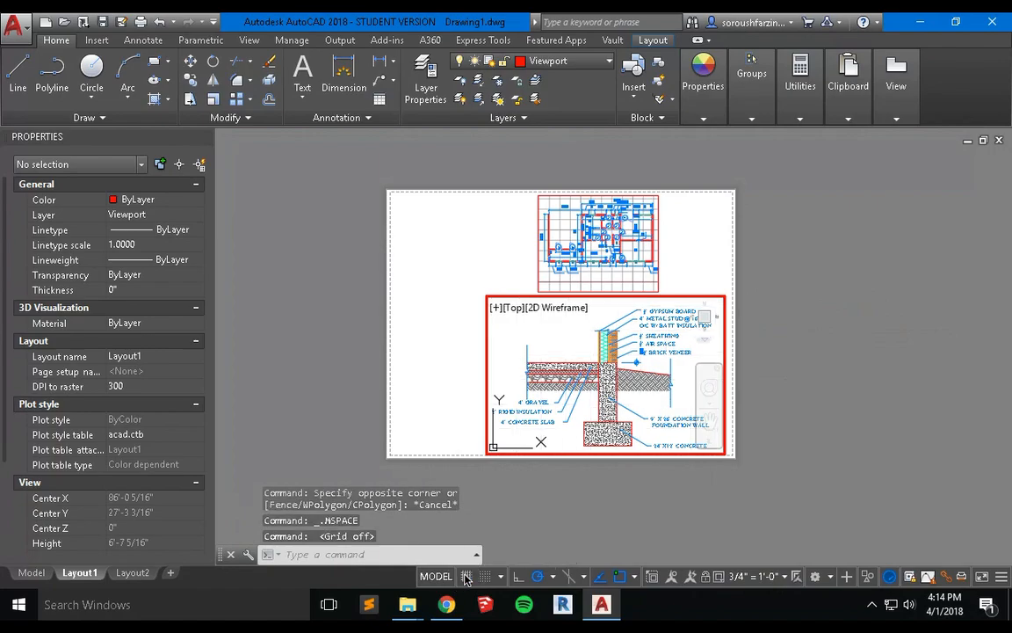
double_click(463, 424)
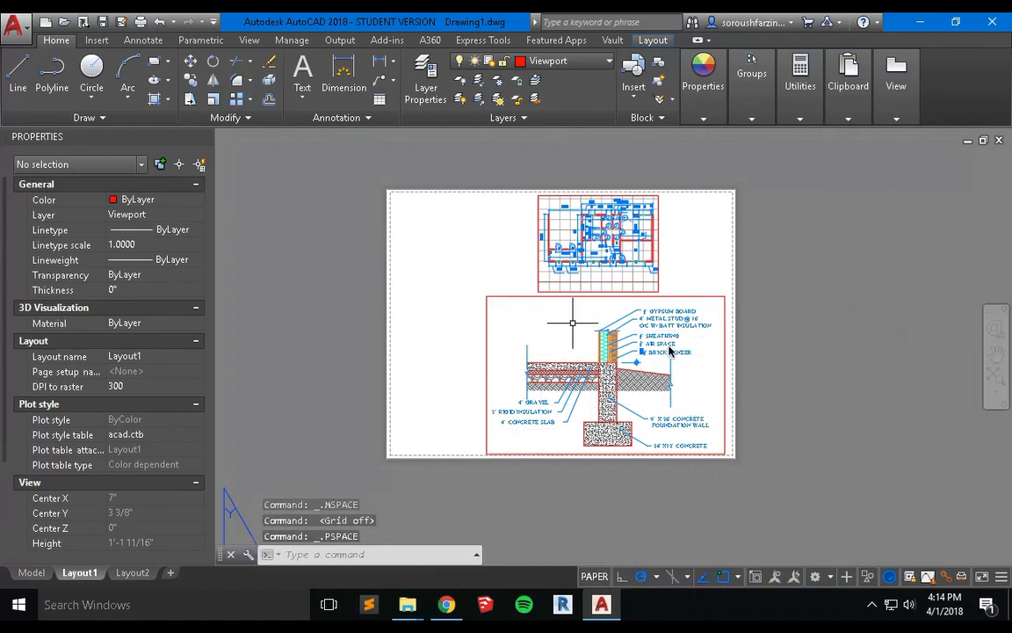
double_click(619, 288)
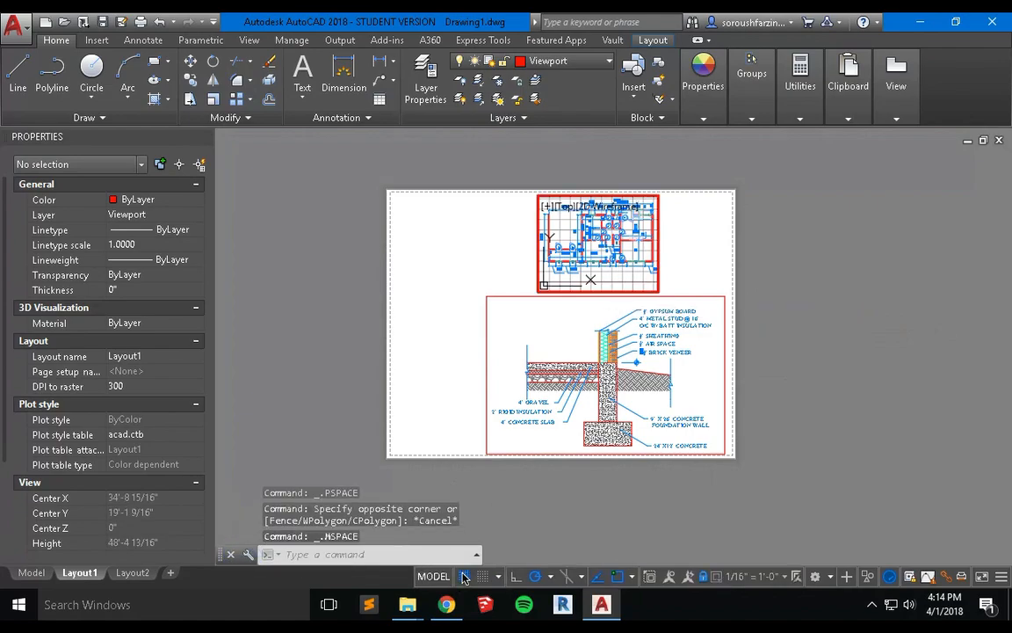
click(464, 576)
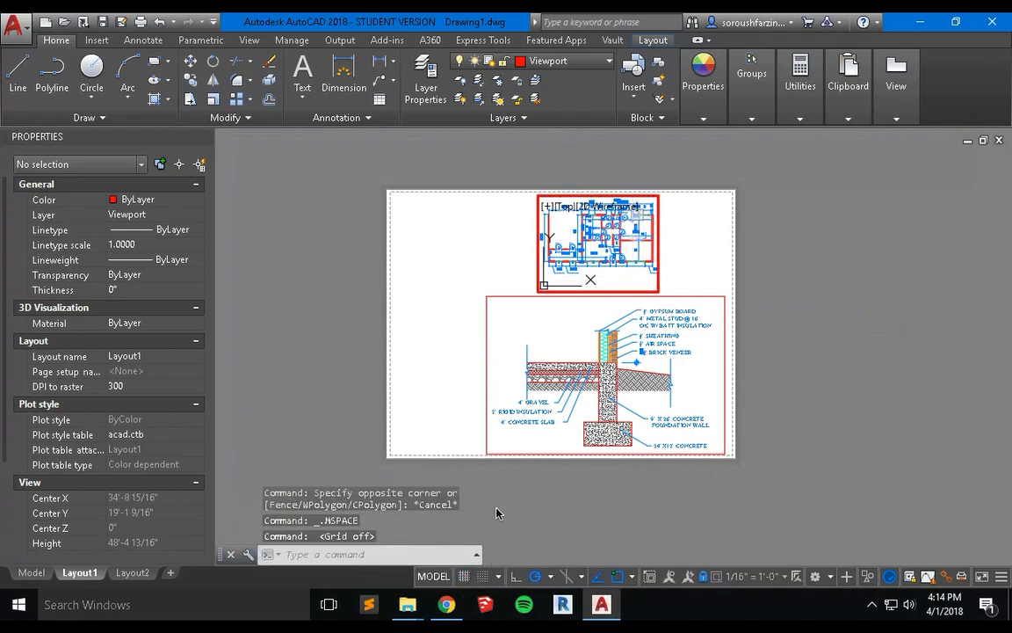
double_click(684, 262)
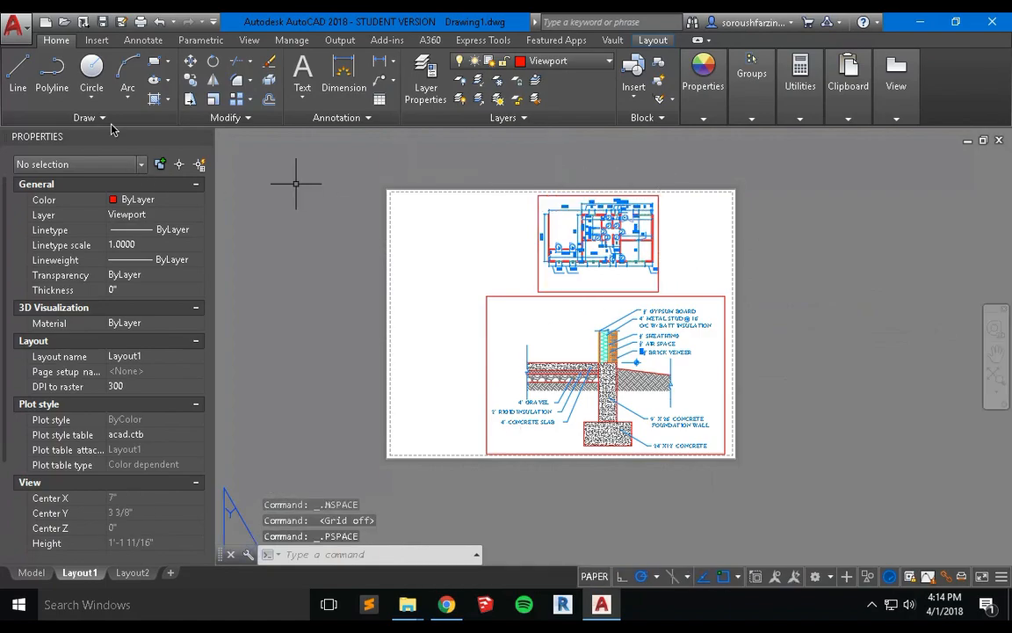
Make Text the current layer and freeze the Viewport layer to hide the viewport frames
click(514, 63)
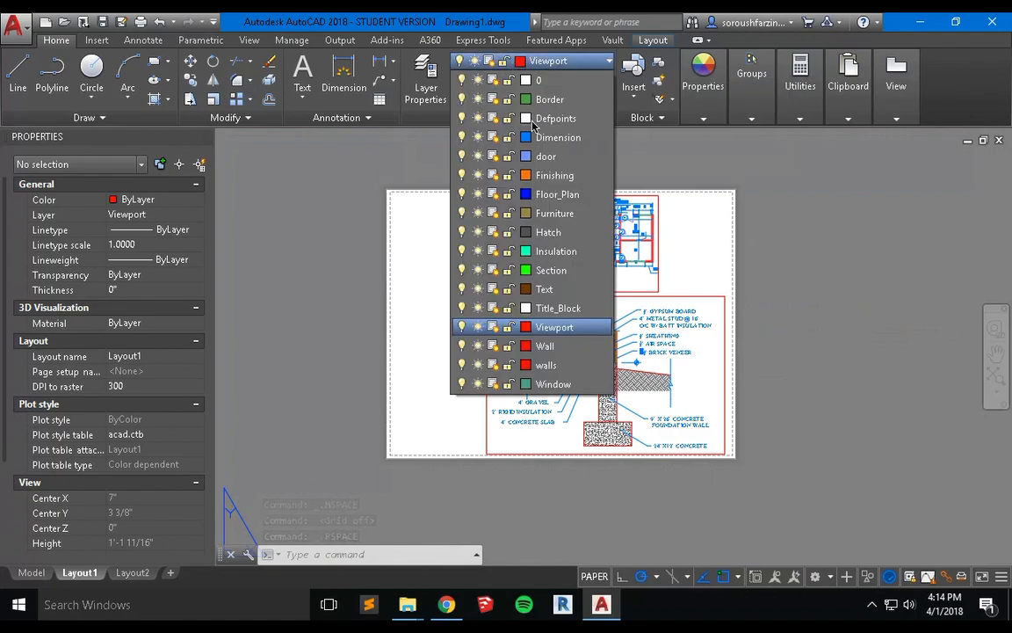
click(544, 289)
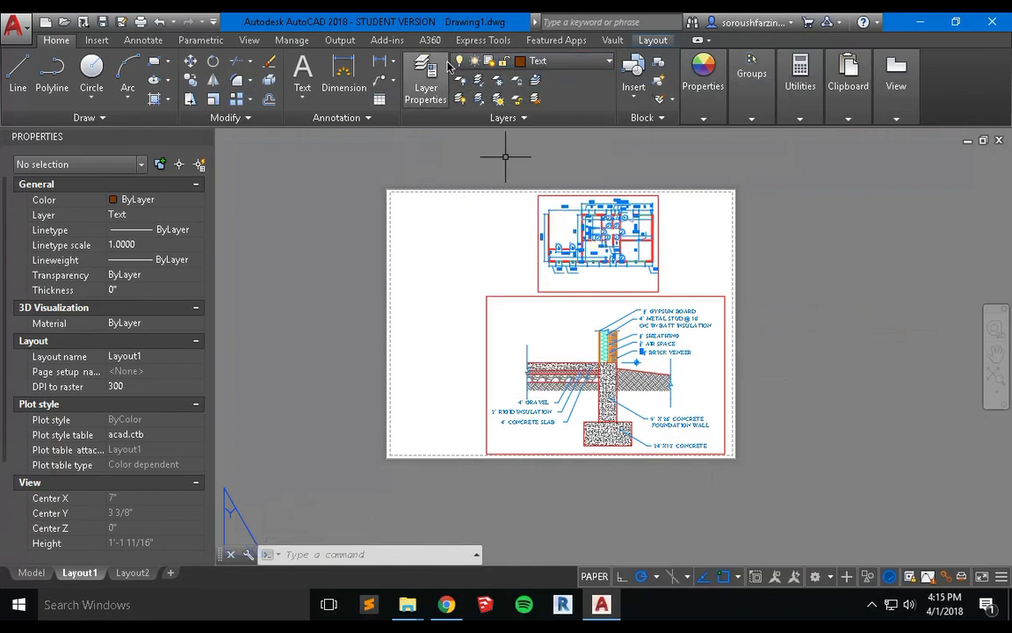
click(428, 69)
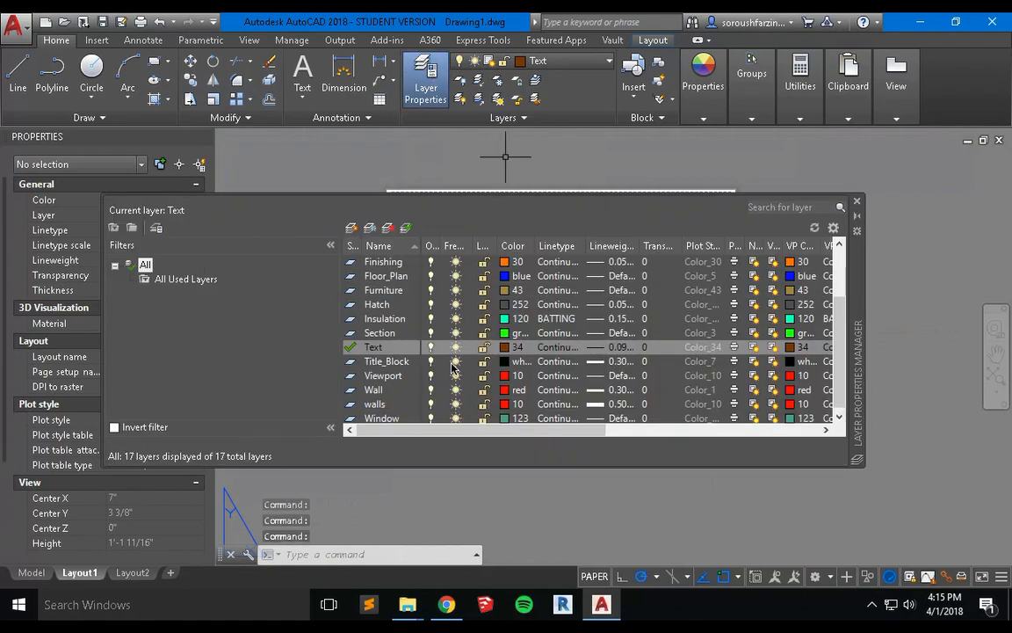
scroll(454, 396, down, 1)
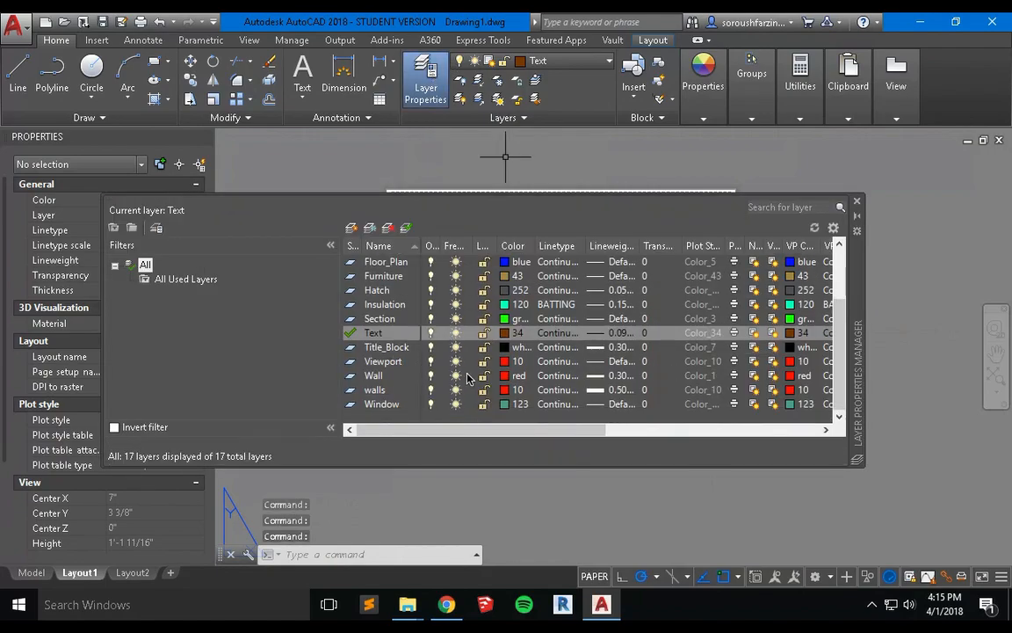
click(455, 362)
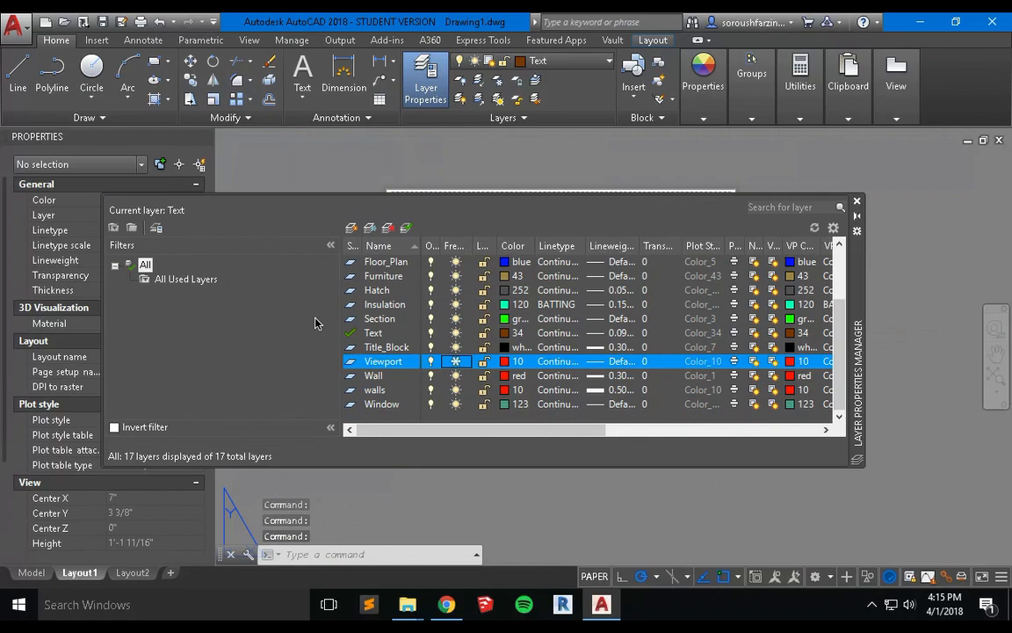
click(859, 204)
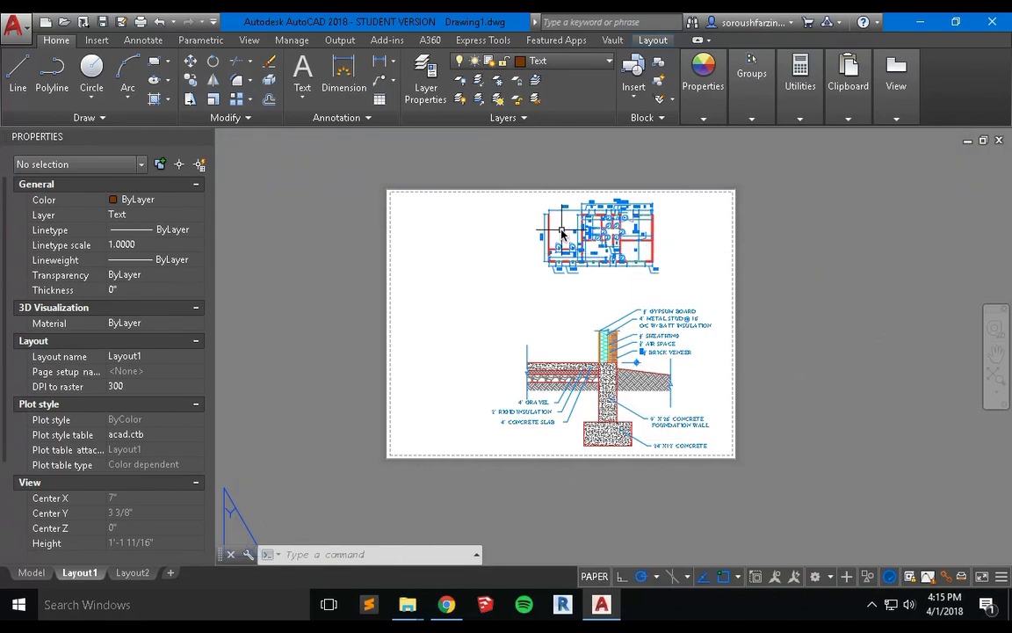
Create a new text style named Layout
click(143, 41)
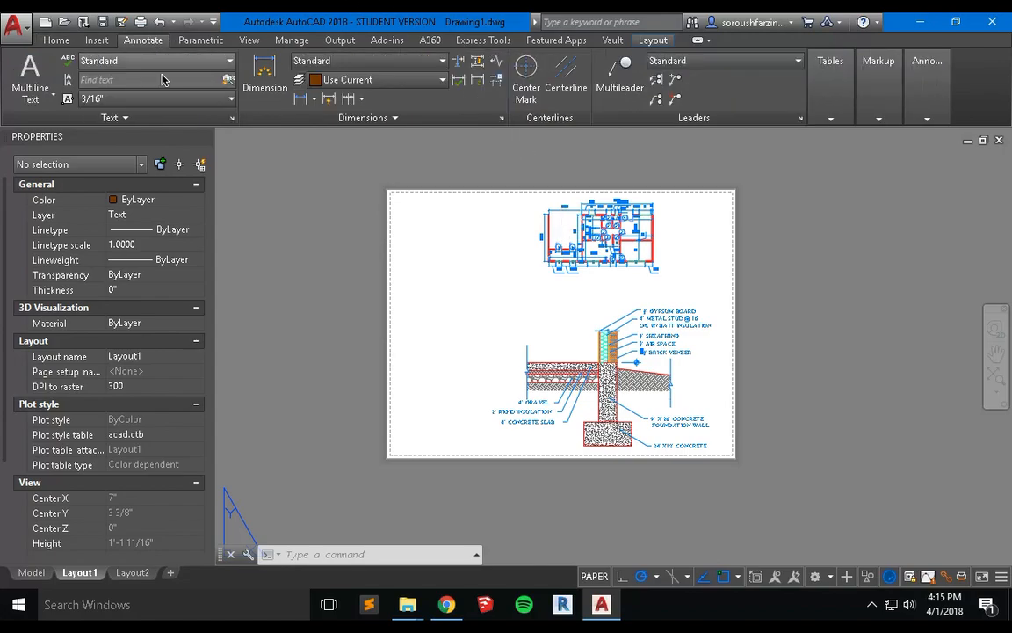
click(231, 117)
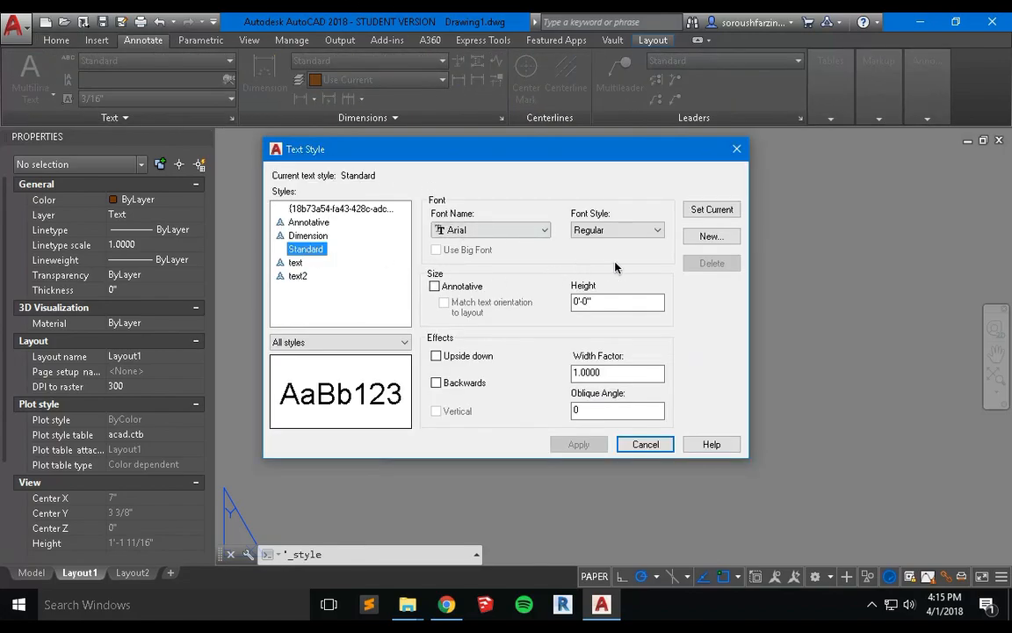
click(711, 238)
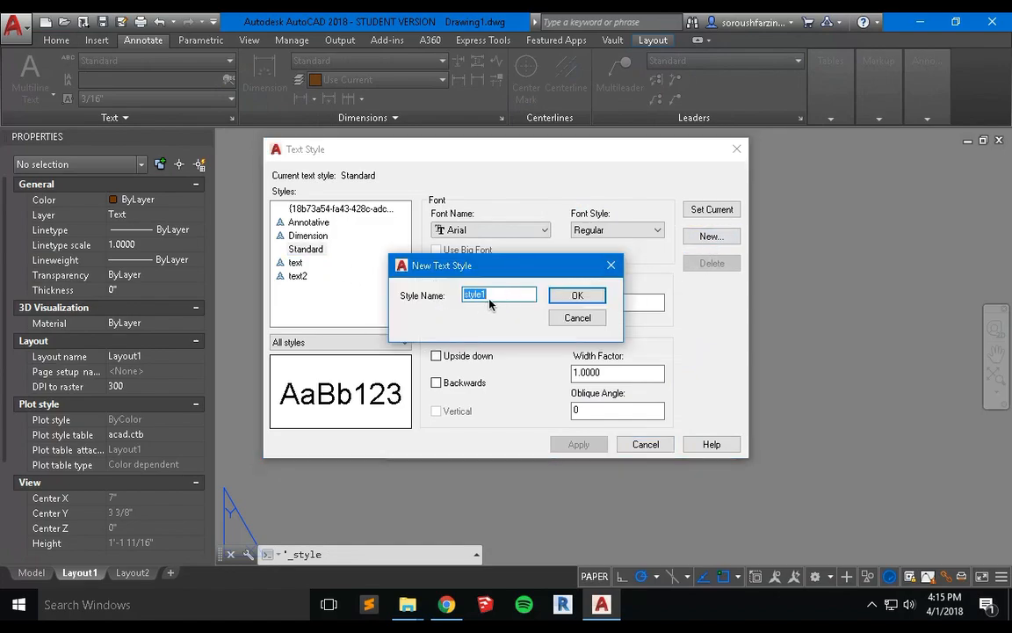
text(Layout)
click(571, 297)
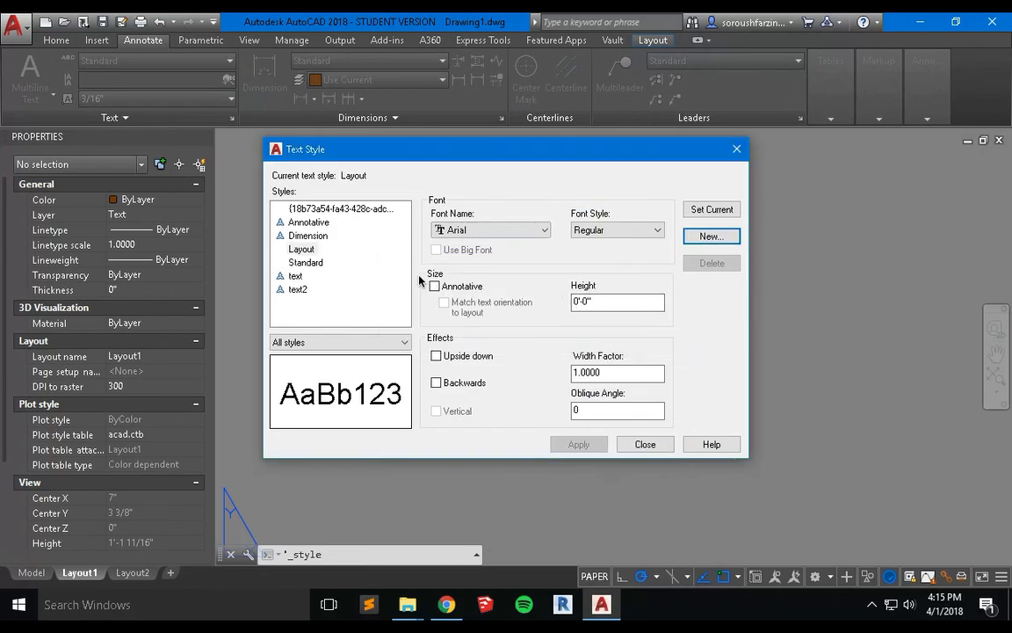
Make the Layout text style annotative with a paper text height of 1/8" and apply the changes
click(435, 285)
click(604, 303)
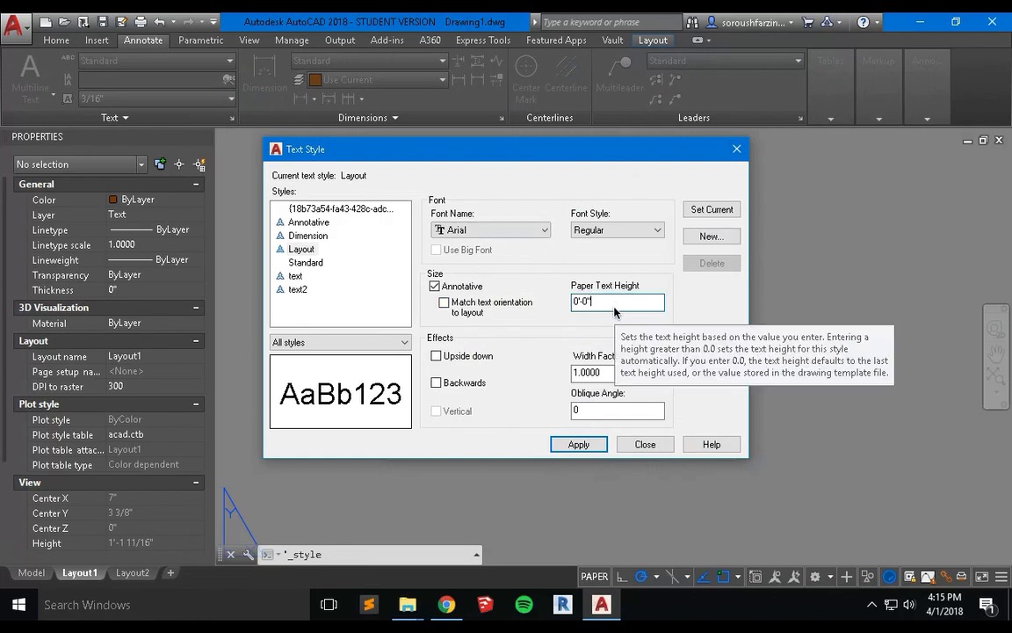
key(Left)
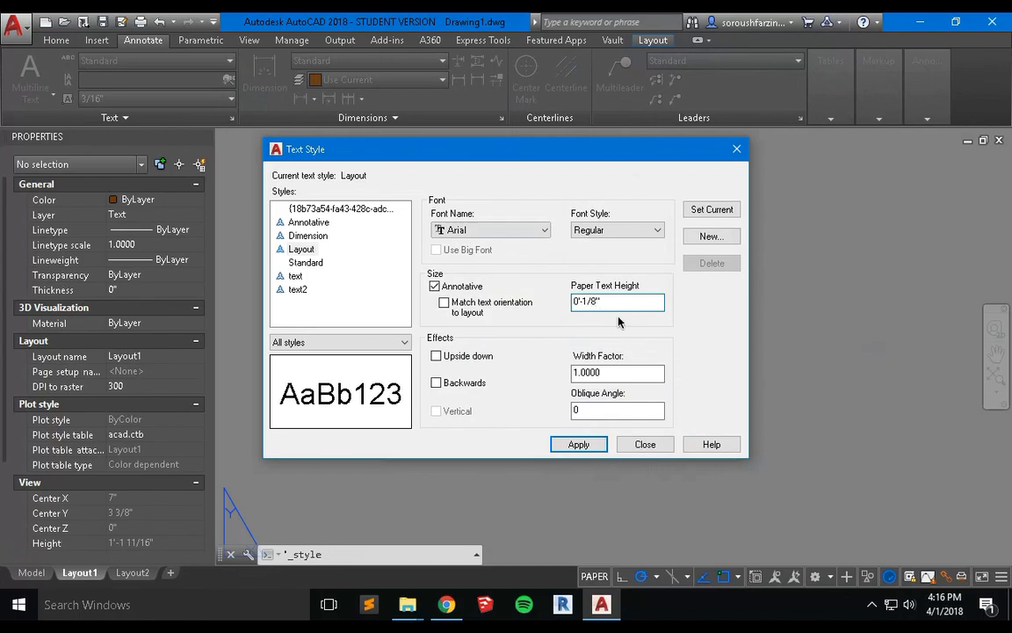
click(597, 446)
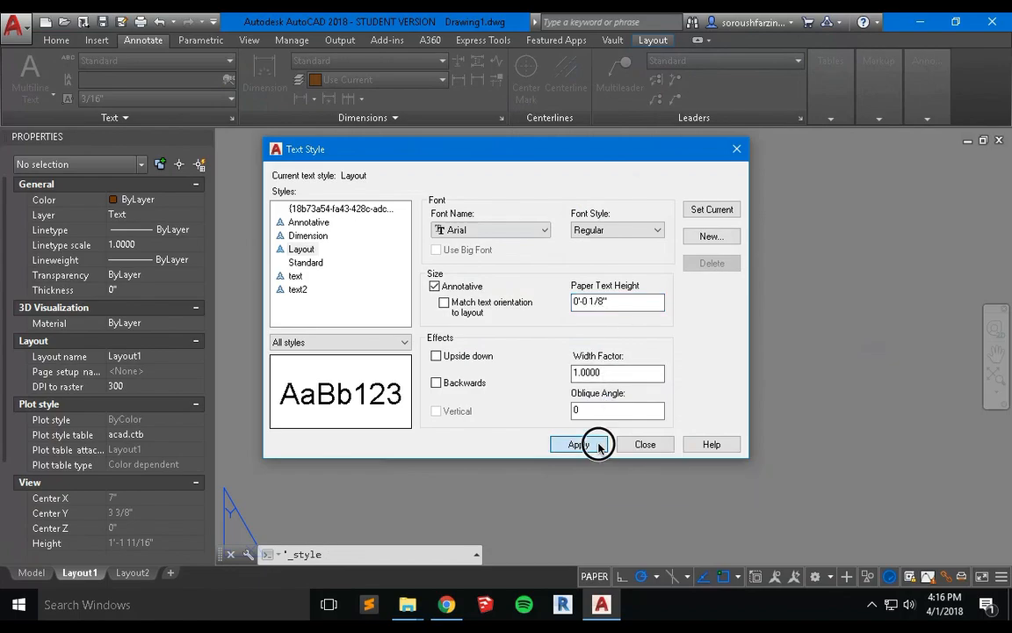
Close the text style settings with Layout as the current text style
click(640, 444)
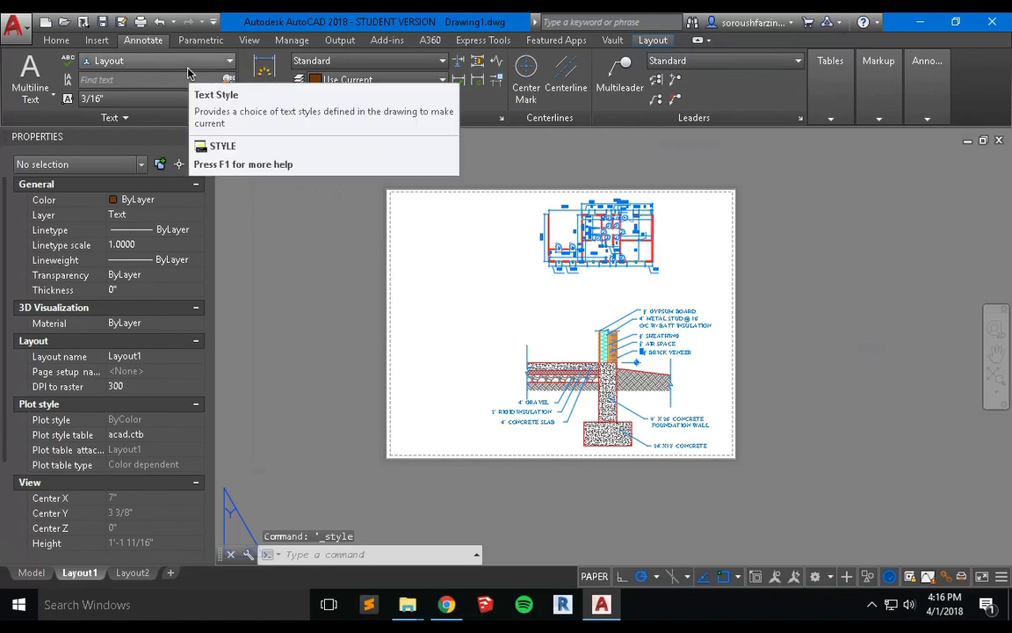
text(mt)
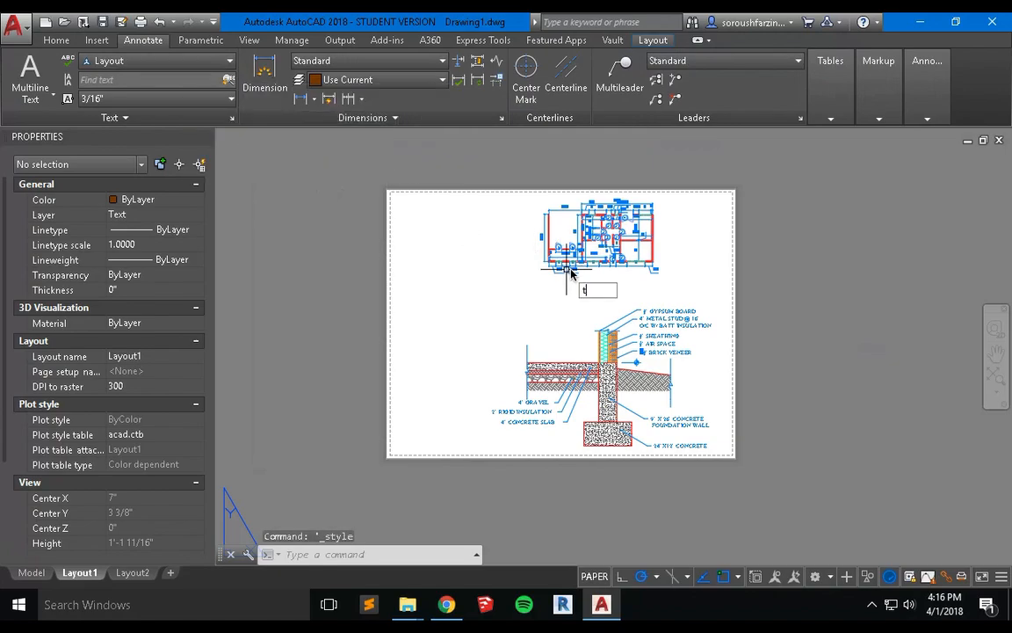
key(Return)
key(Escape)
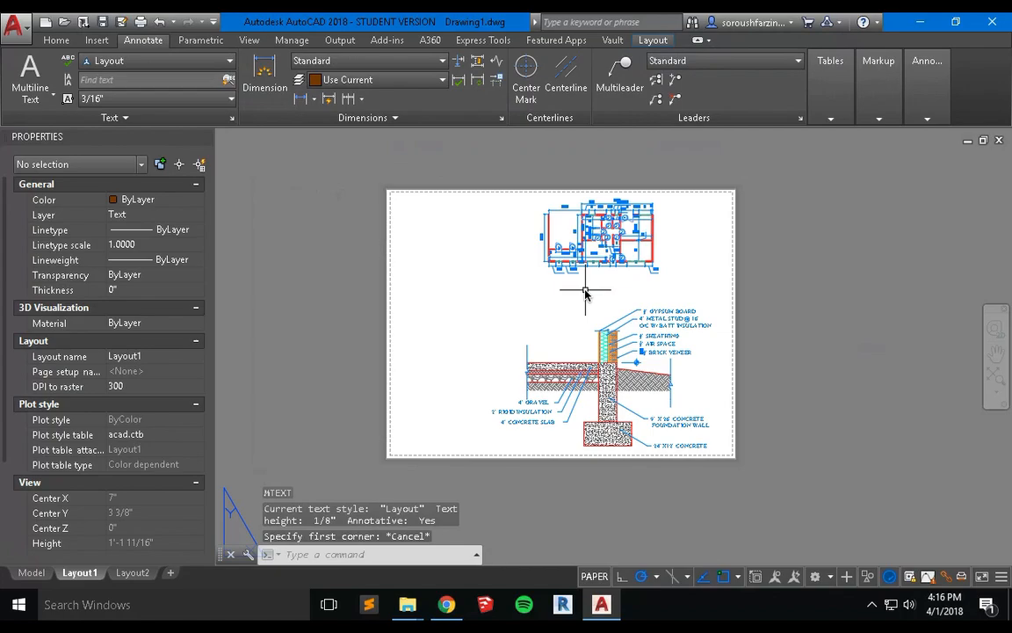
Place single-line text reading "Floor Plan" in the space below the floor plan, with a rotation of 0
text(tr)
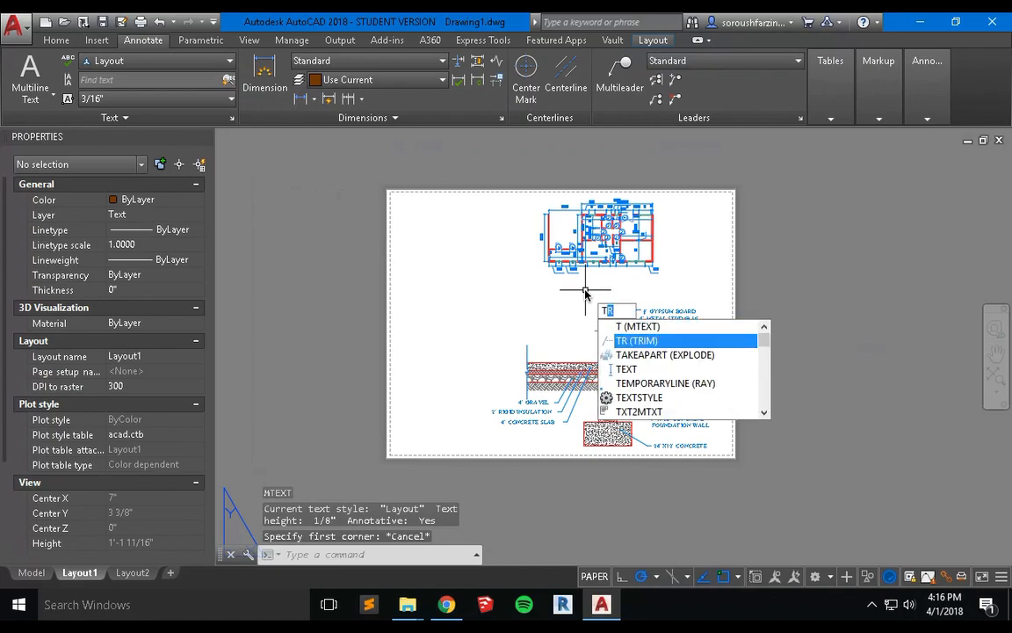
key(Down)
key(Down)
key(Return)
scroll(591, 281, down, 4)
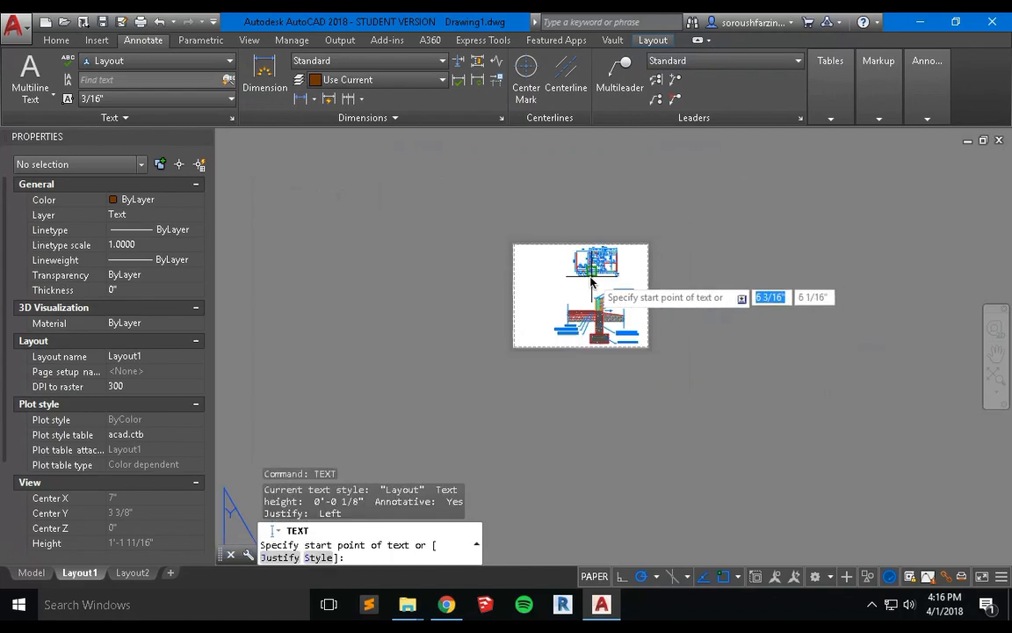
scroll(591, 281, up, 5)
click(598, 240)
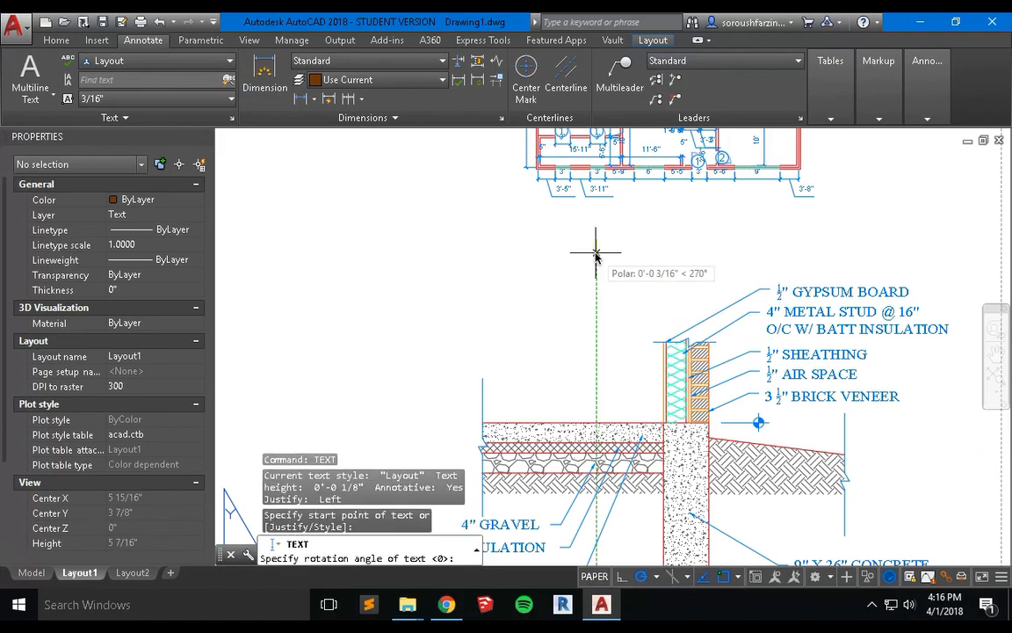
key(Return)
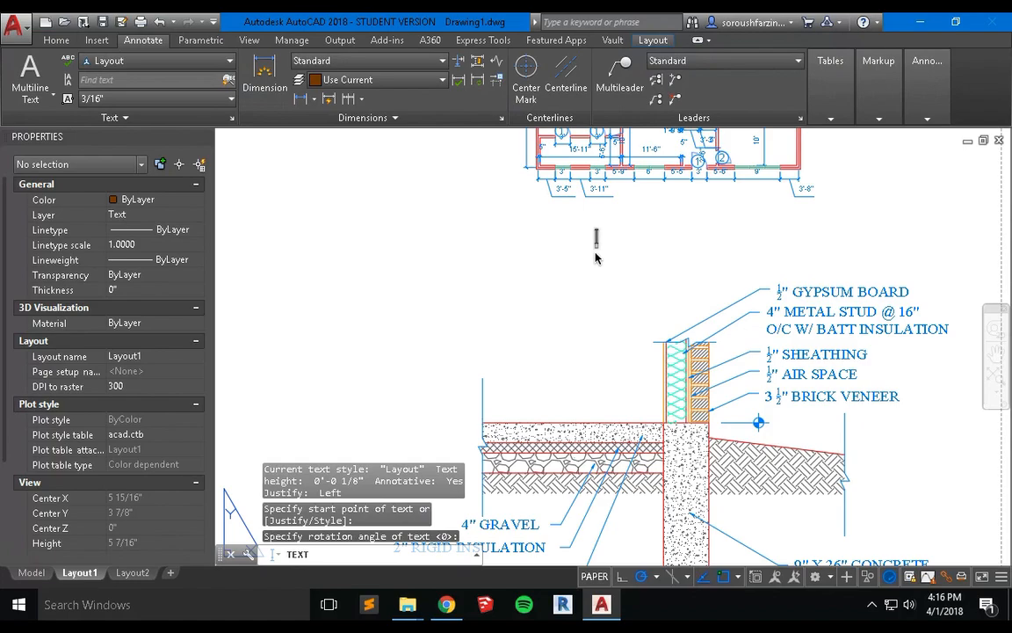
text(Floo)
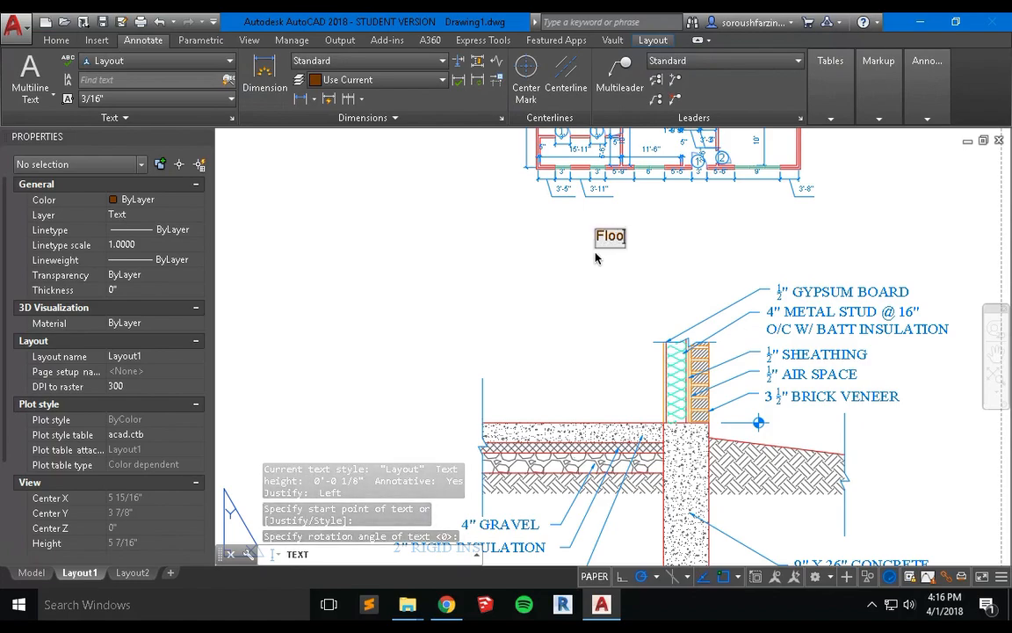
text(r)
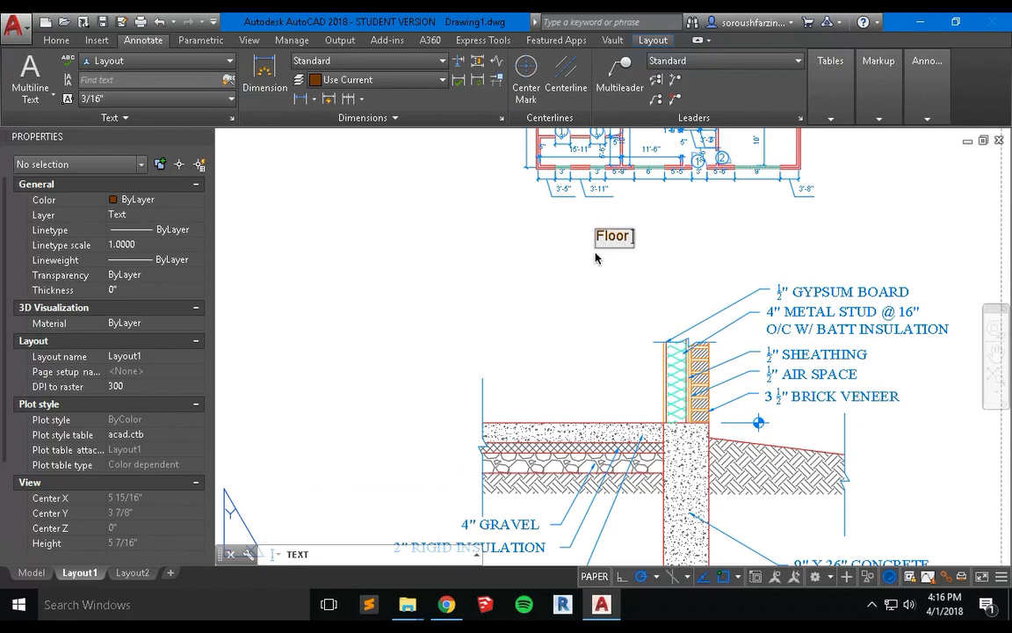
text( Plan)
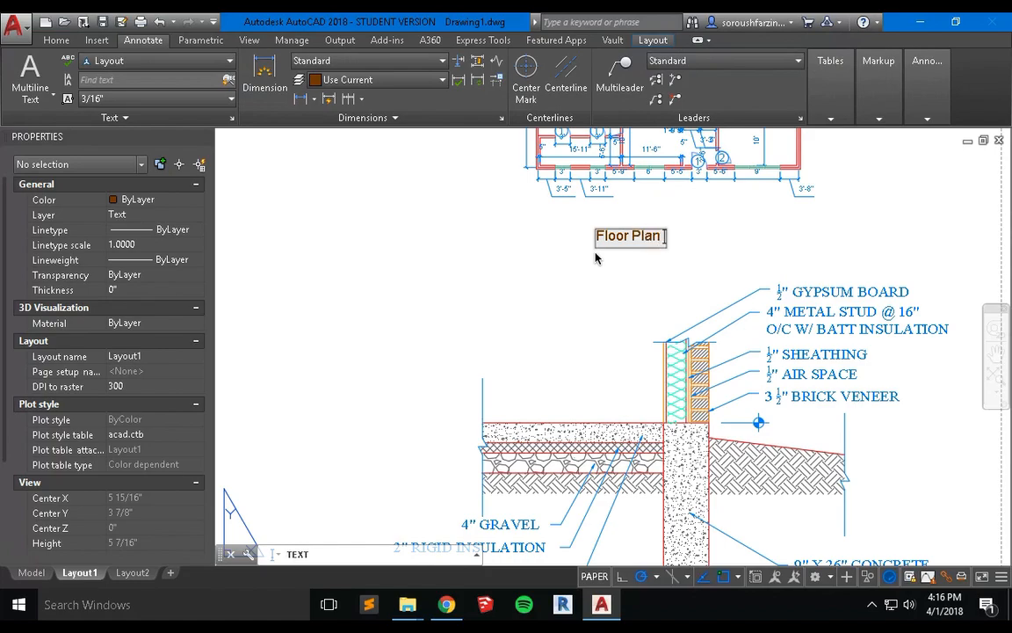
Add a second text line reading "Scale 1/16" = 1'" under the Floor Plan title and finish the text
key(Return)
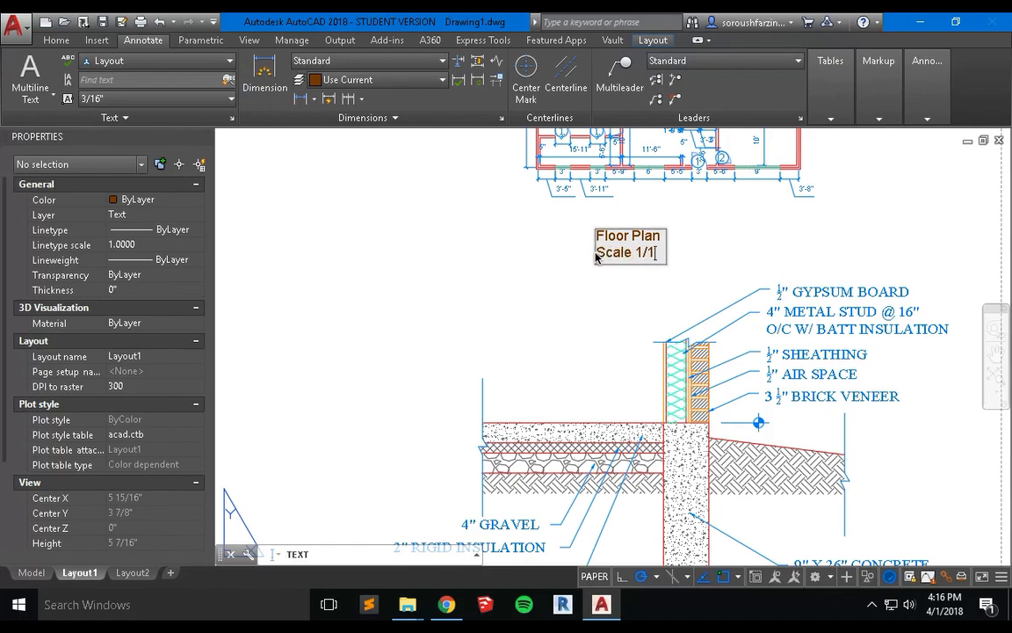
text(Scale 1/16" = )
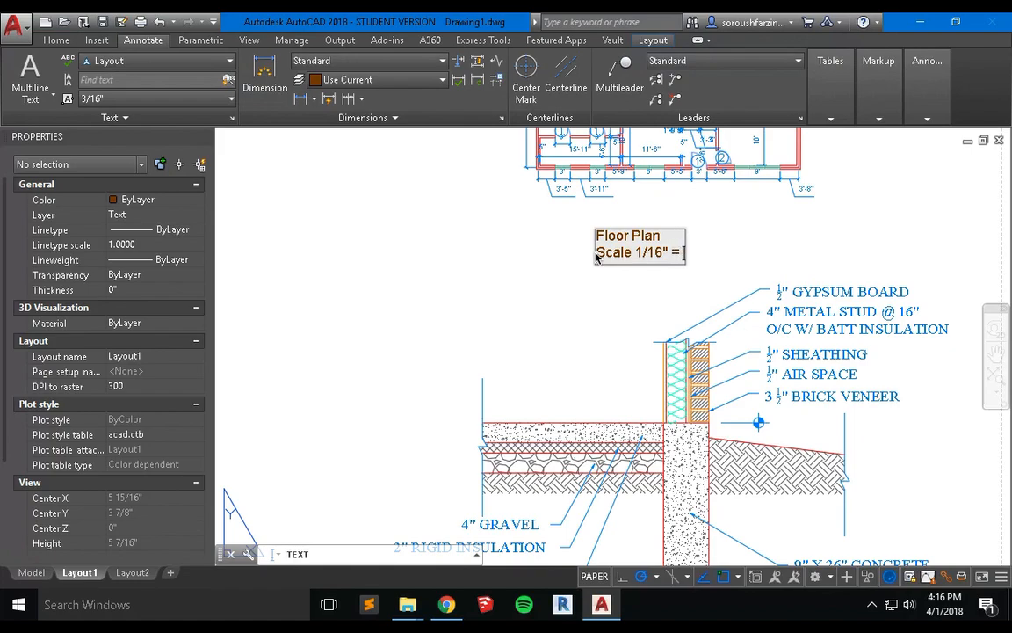
text(11)
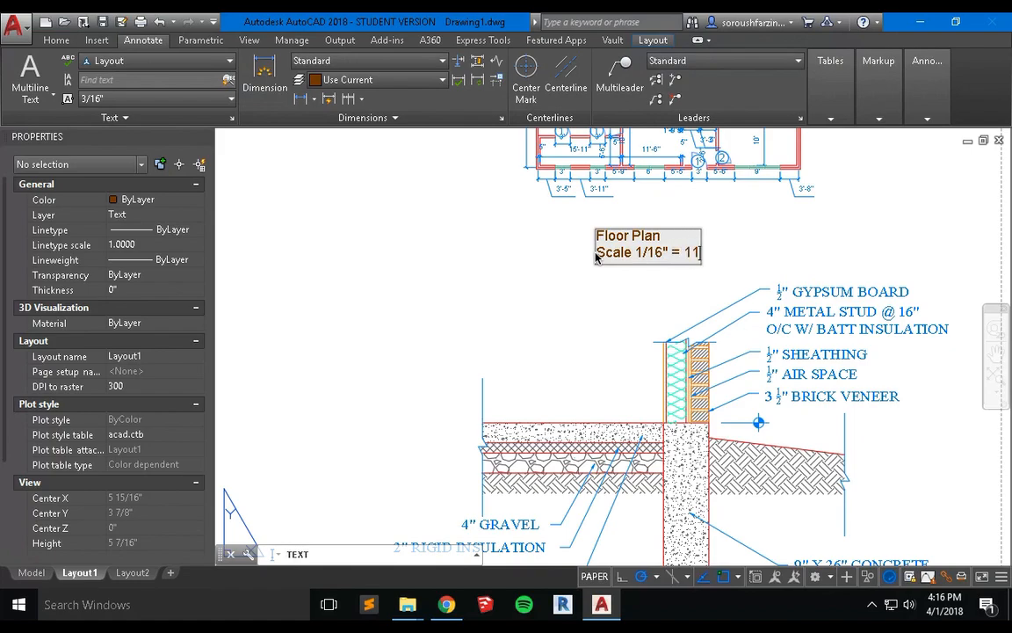
key(BackSpace)
key(Return)
key(Return)
Move both title lines up and to the right so they sit closer beneath the floor plan
scroll(580, 288, down, 3)
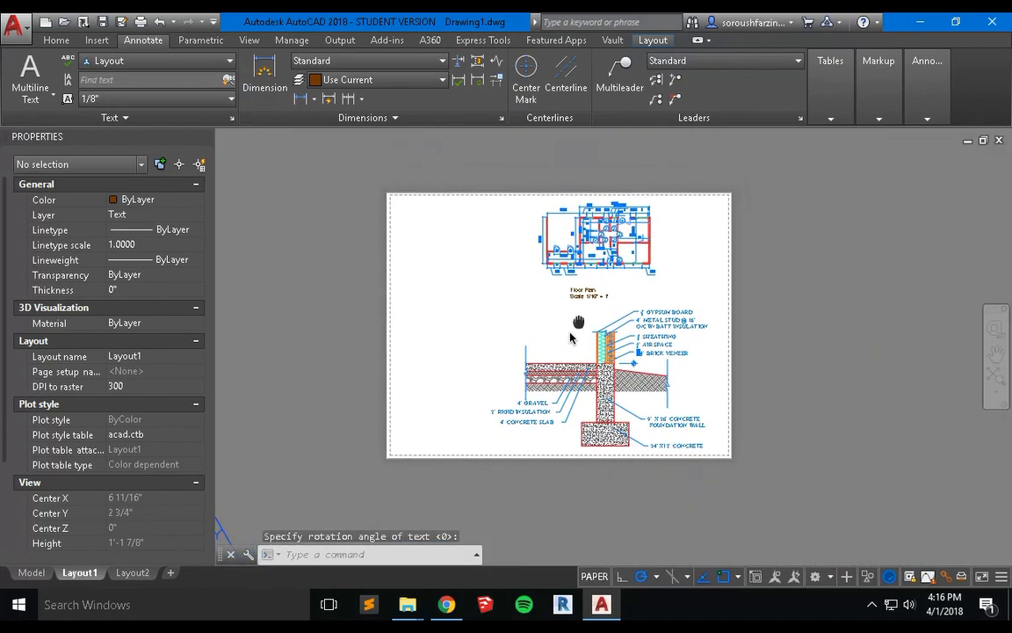
scroll(570, 337, up, 5)
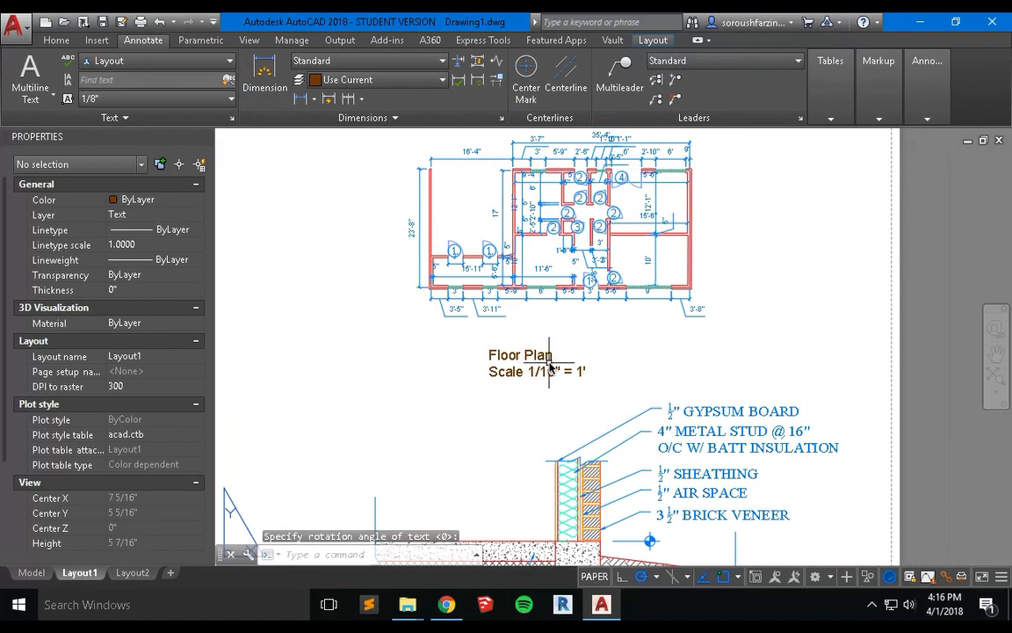
text(m)
key(Return)
click(562, 344)
click(505, 380)
key(Return)
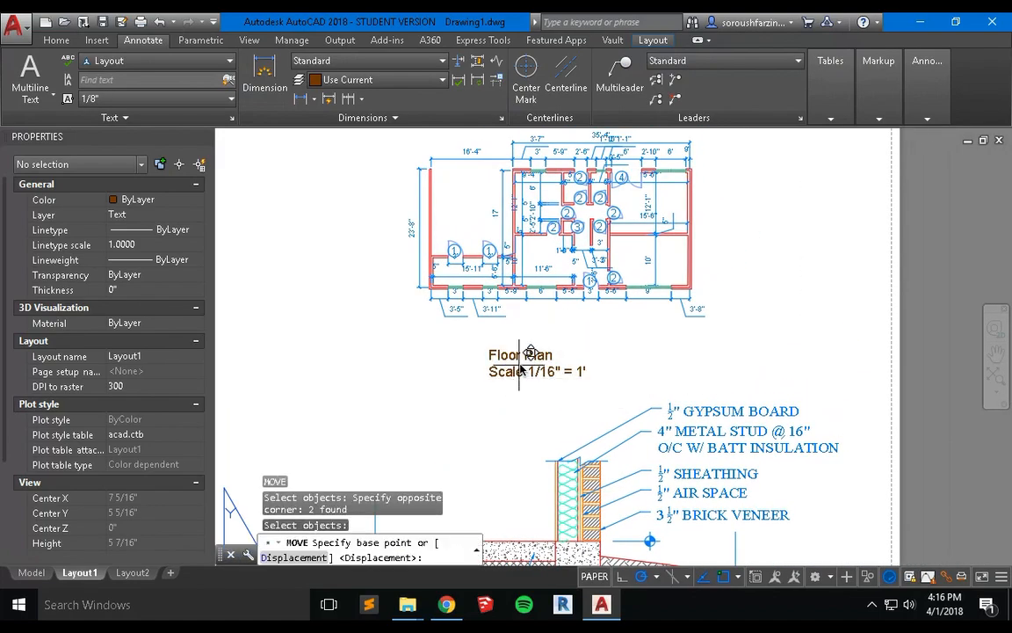
click(519, 369)
click(554, 350)
key(Escape)
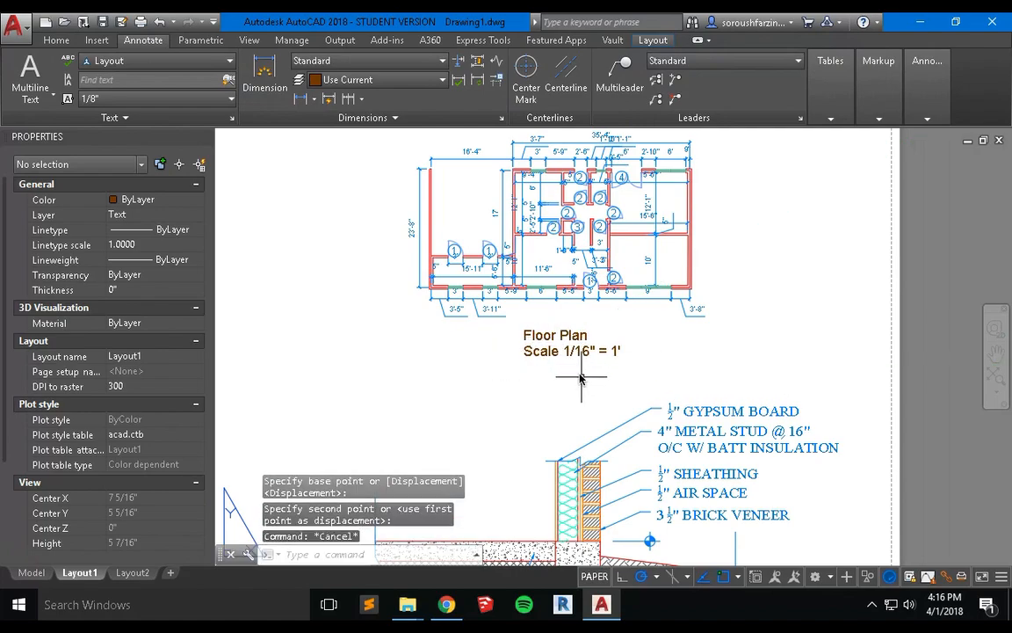
Move only the "Floor Plan" line to the right so it is centred above the scale line
click(578, 338)
key(Return)
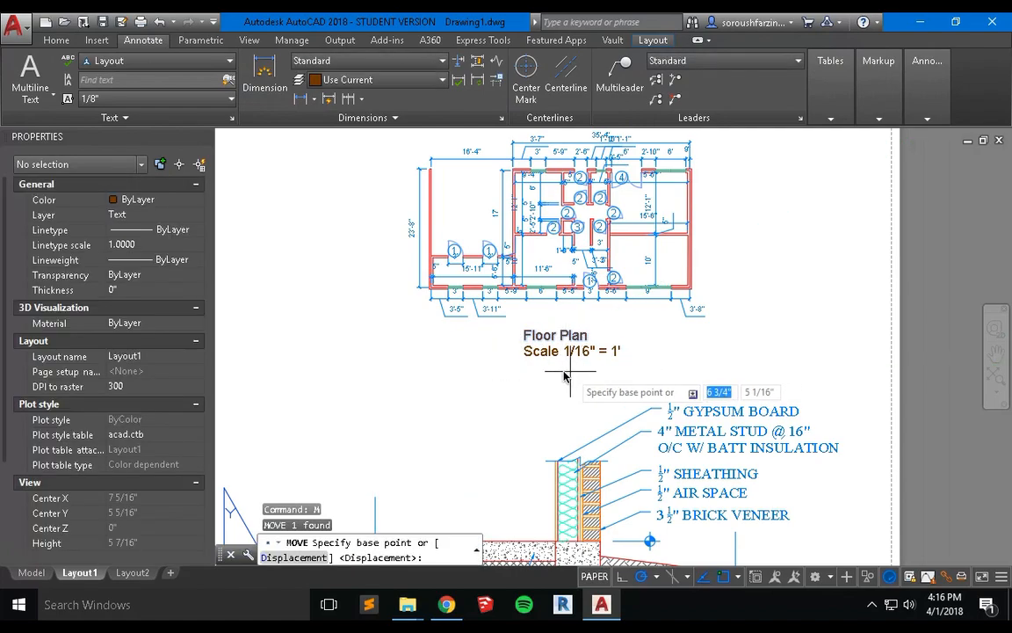
click(538, 372)
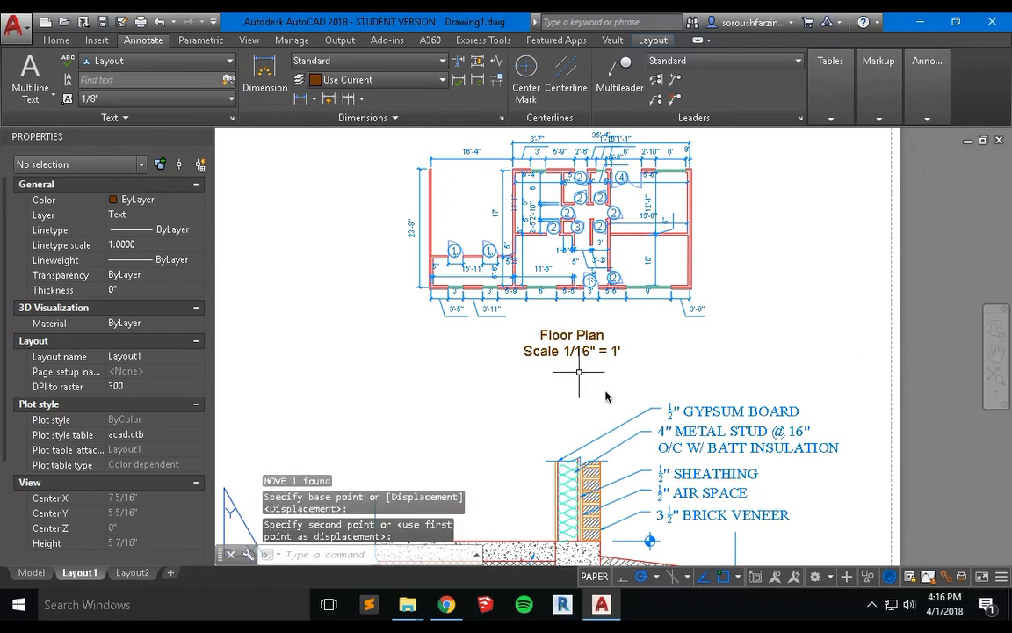
key(Escape)
Thaw the Viewport layer to show the viewport frames, keeping Text as the current layer
scroll(588, 378, down, 5)
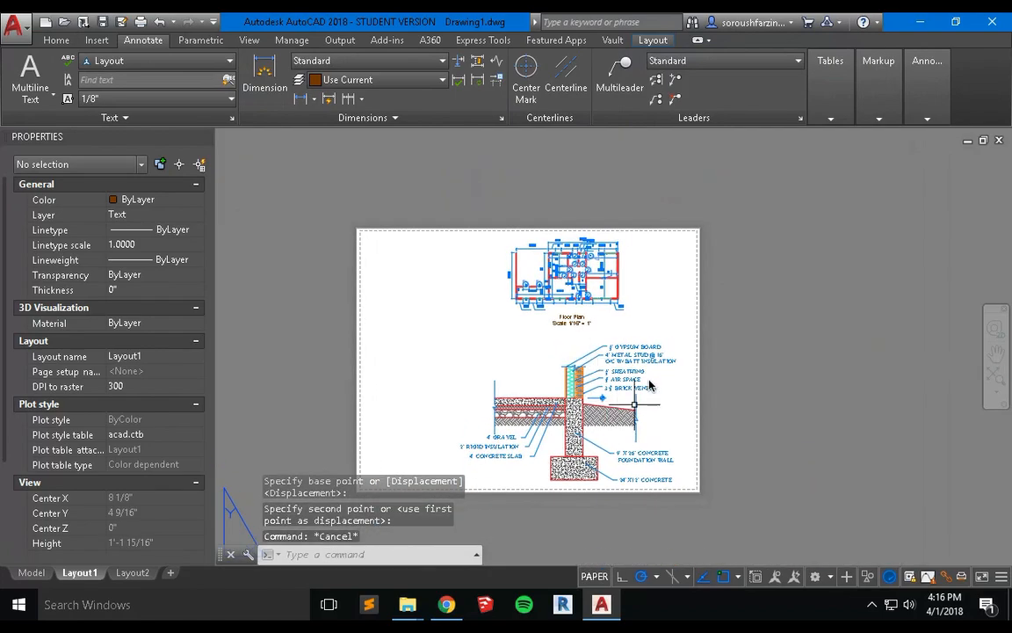
middle_drag(602, 394, 662, 352)
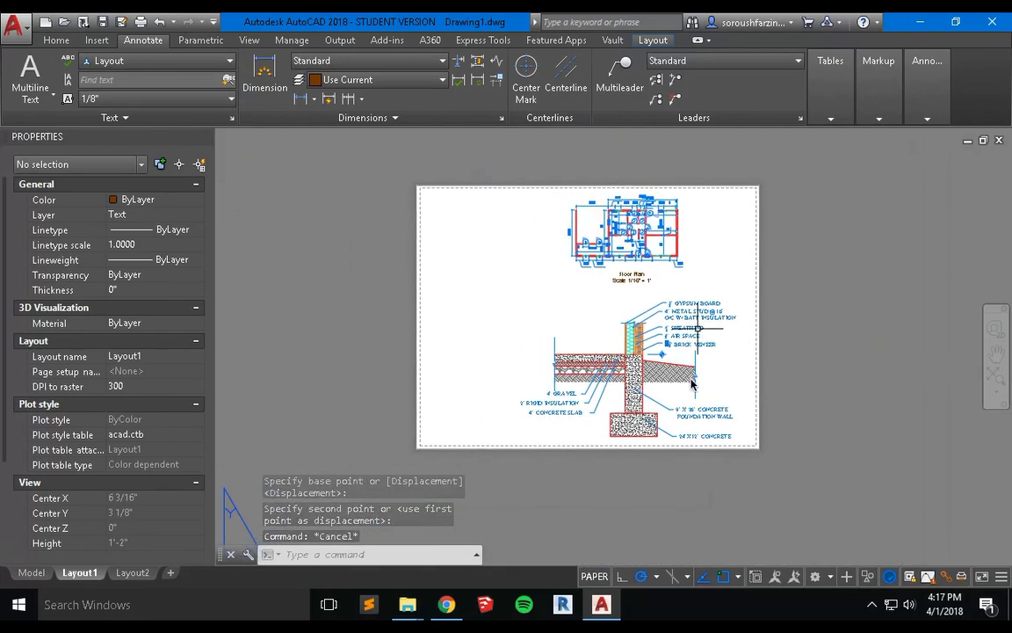
scroll(634, 439, up, 2)
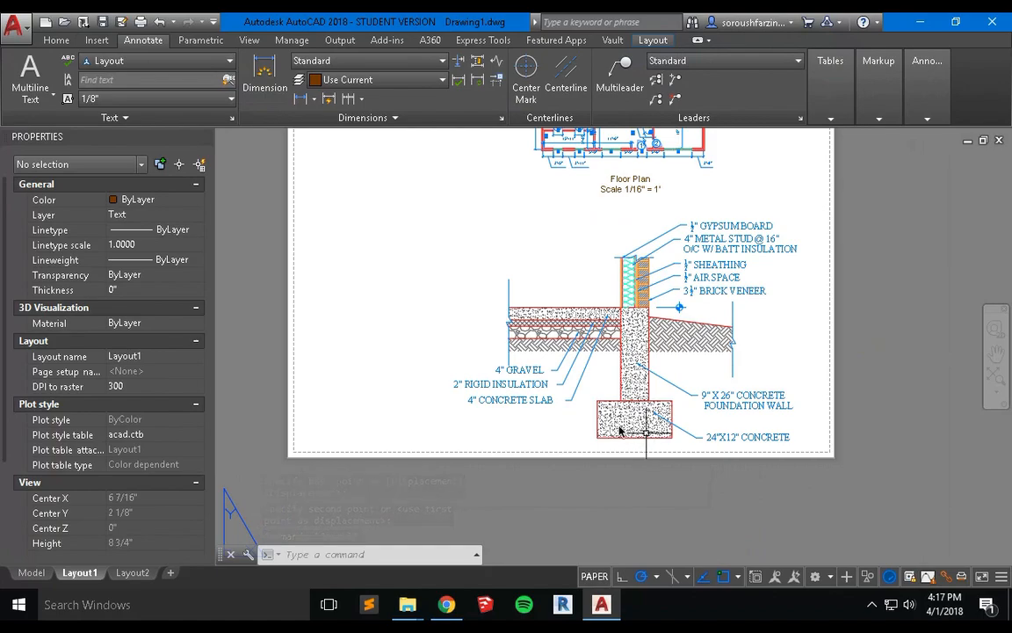
scroll(620, 431, down, 2)
scroll(633, 423, down, 2)
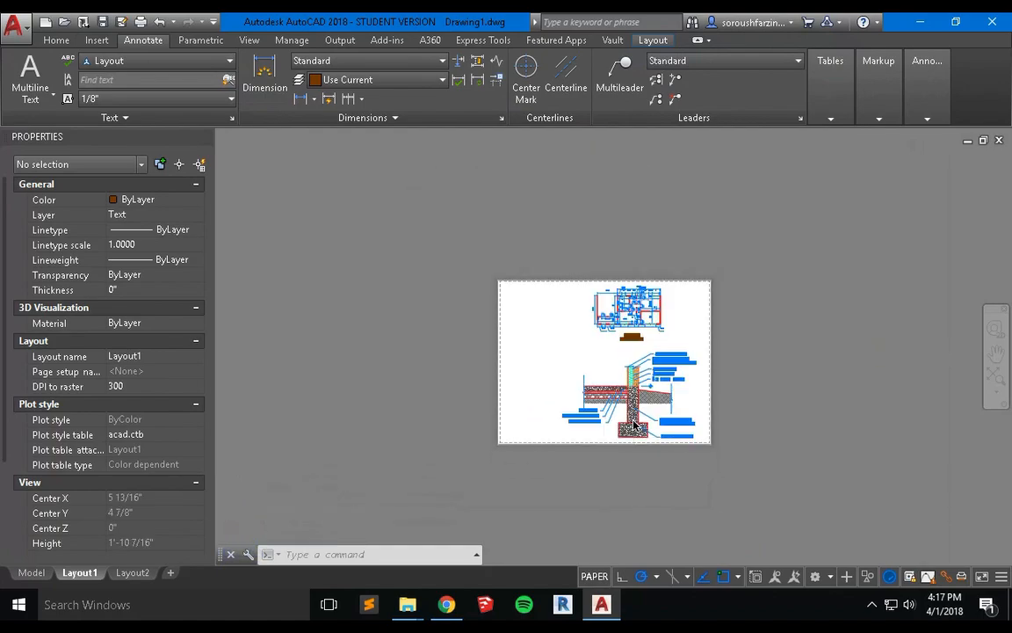
scroll(634, 423, up, 2)
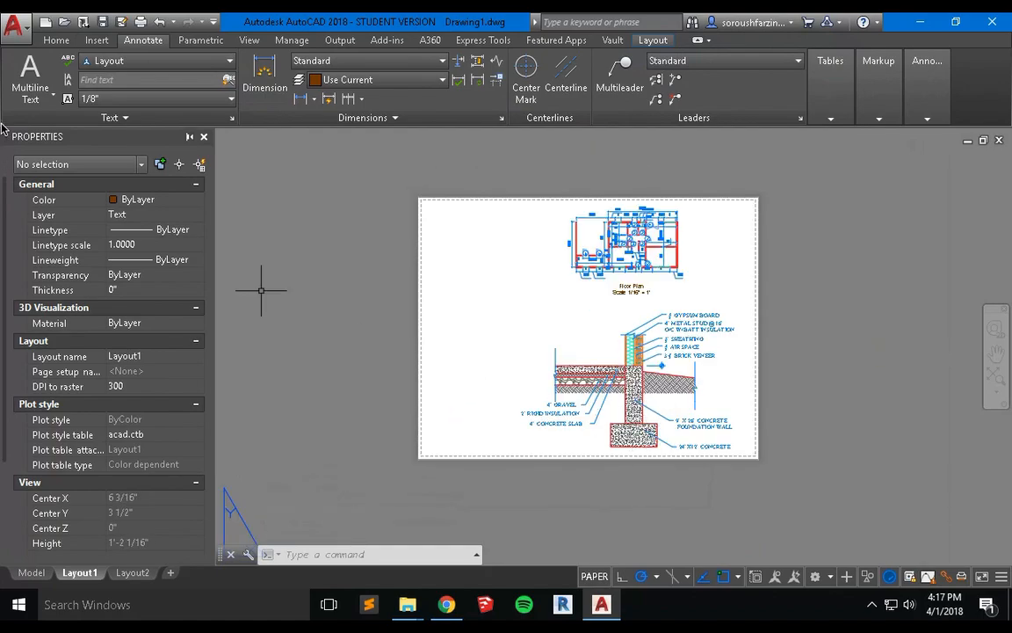
click(57, 42)
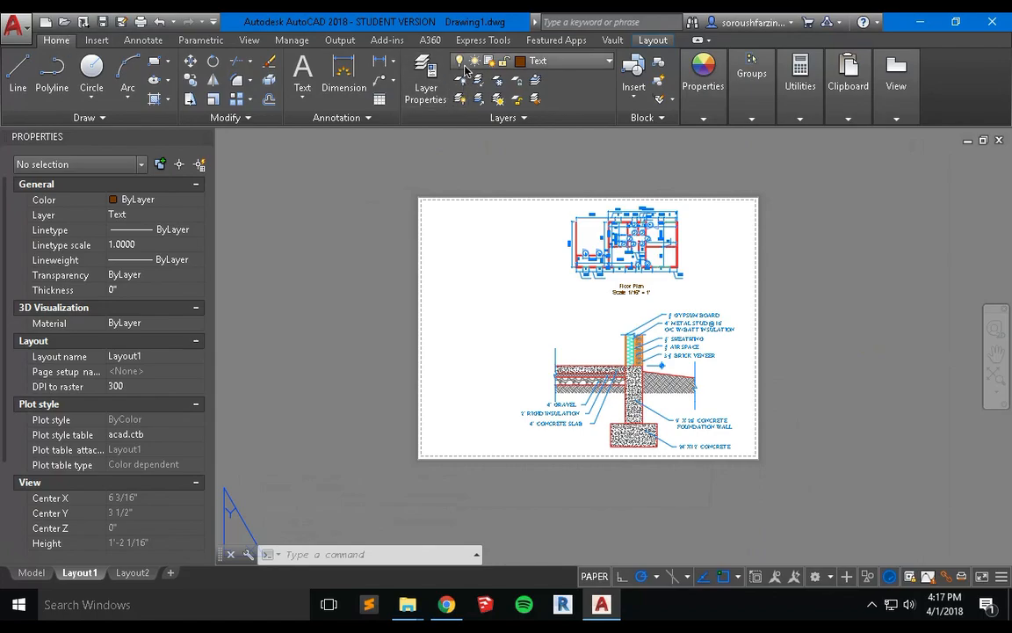
click(491, 60)
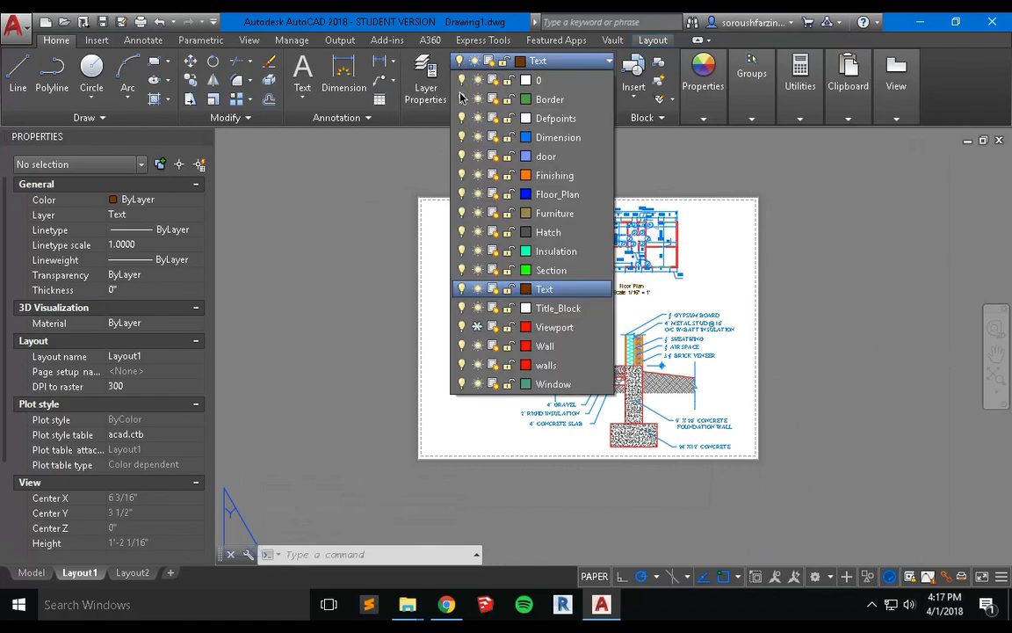
click(479, 327)
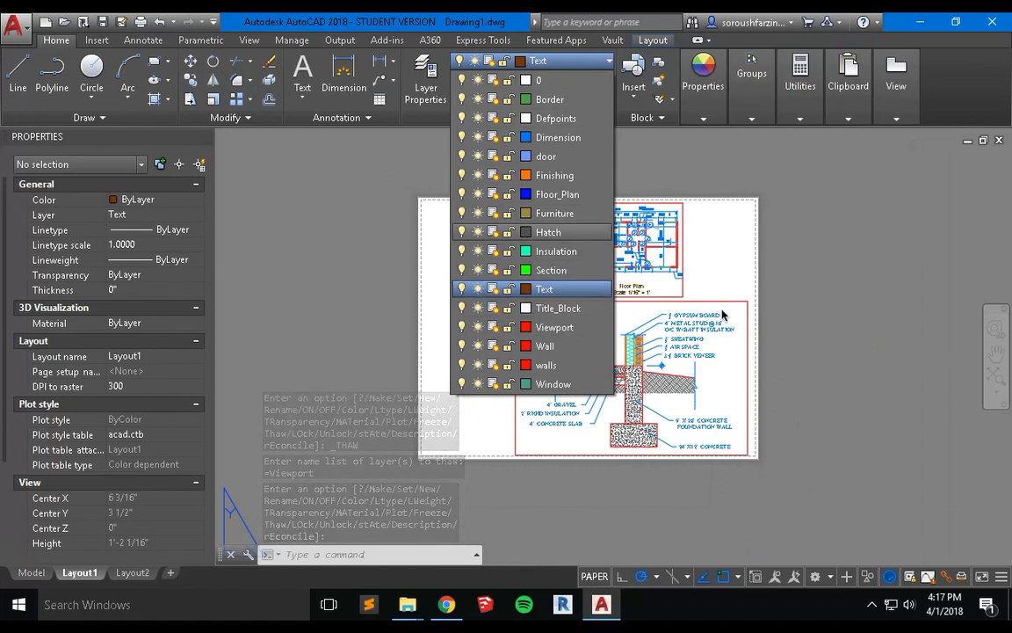
click(580, 293)
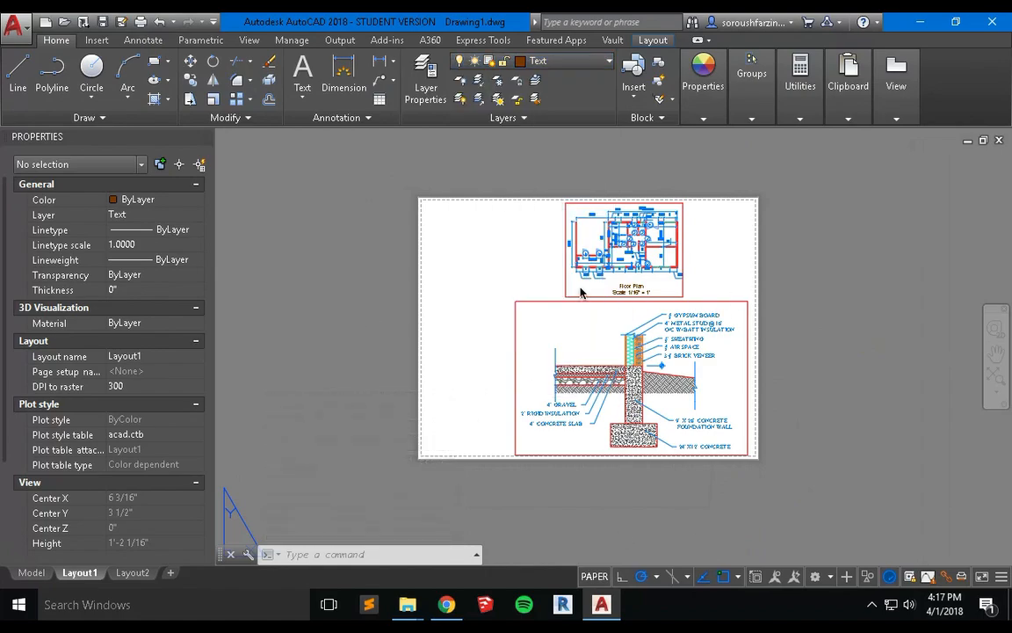
Move the section viewport slightly straight up on the sheet to free space below the section
key(Escape)
key(Escape)
text(m)
key(Return)
click(729, 306)
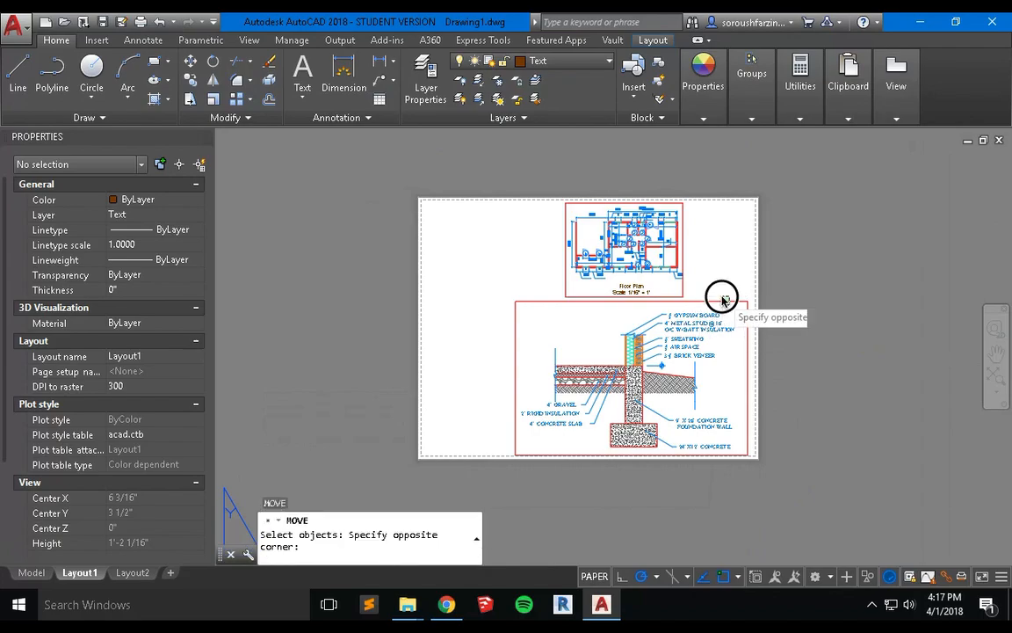
click(719, 297)
key(Return)
click(776, 289)
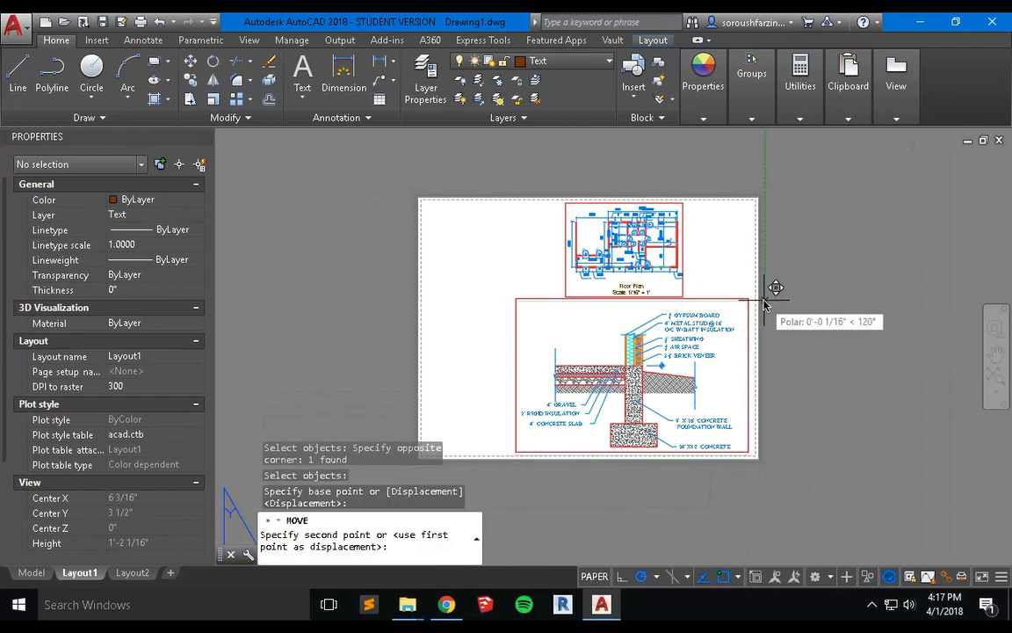
click(777, 281)
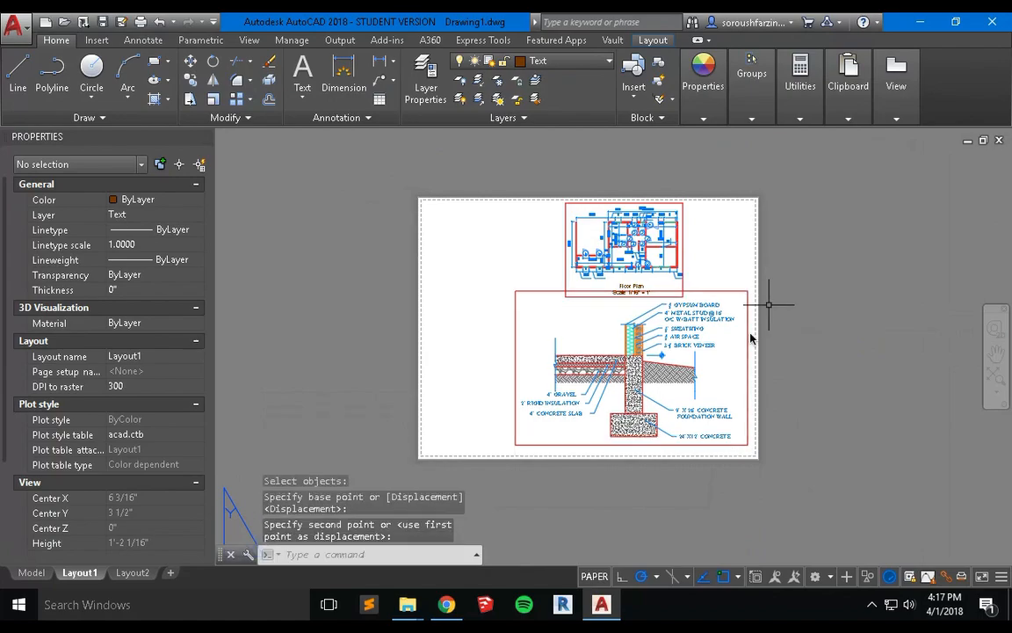
key(Escape)
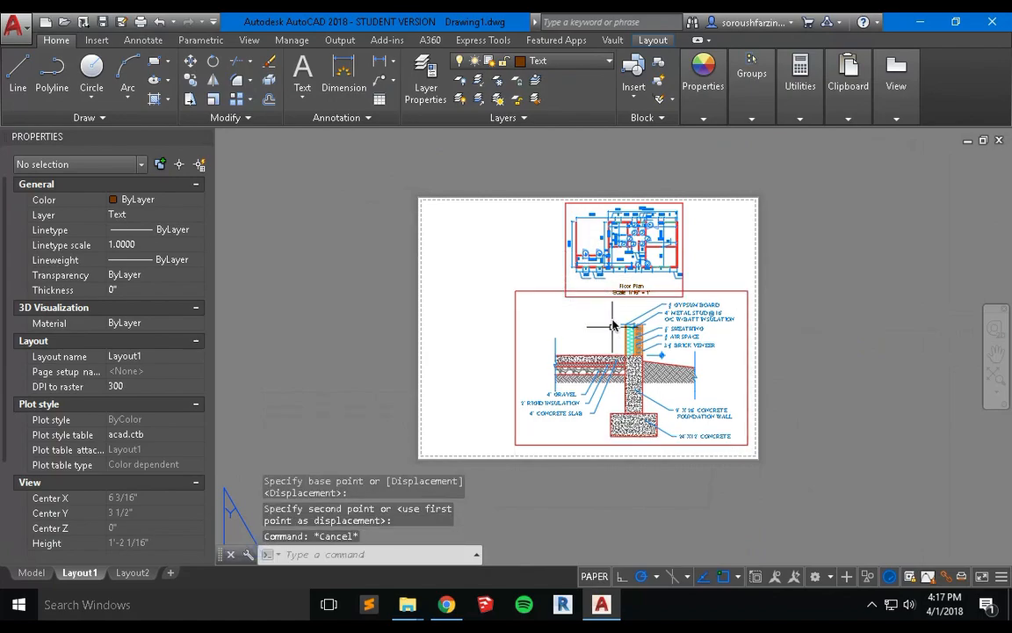
Freeze the Viewport layer again to hide the viewport frames
click(505, 61)
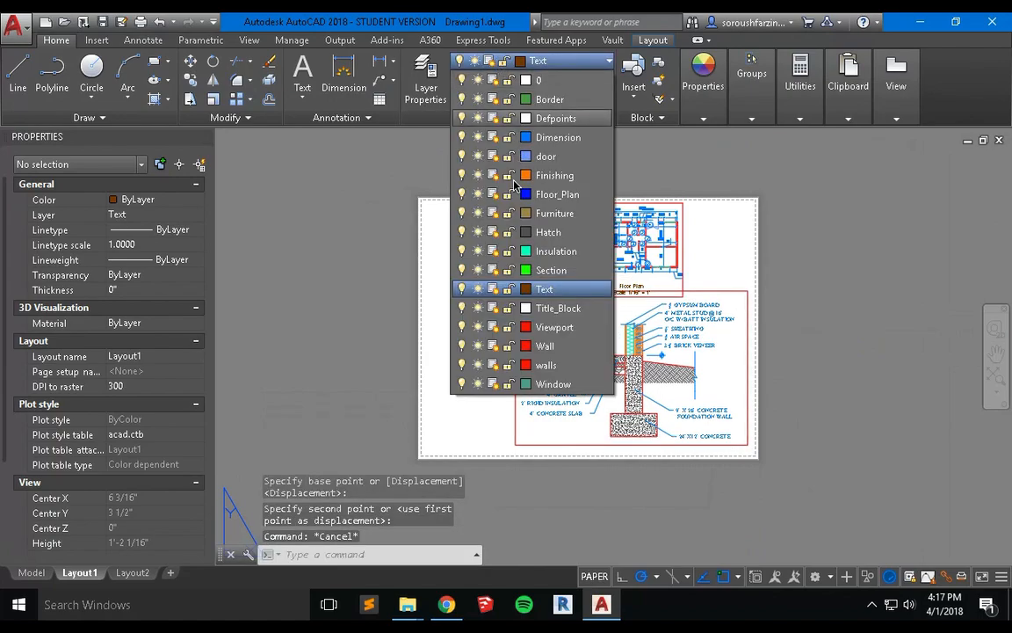
click(479, 328)
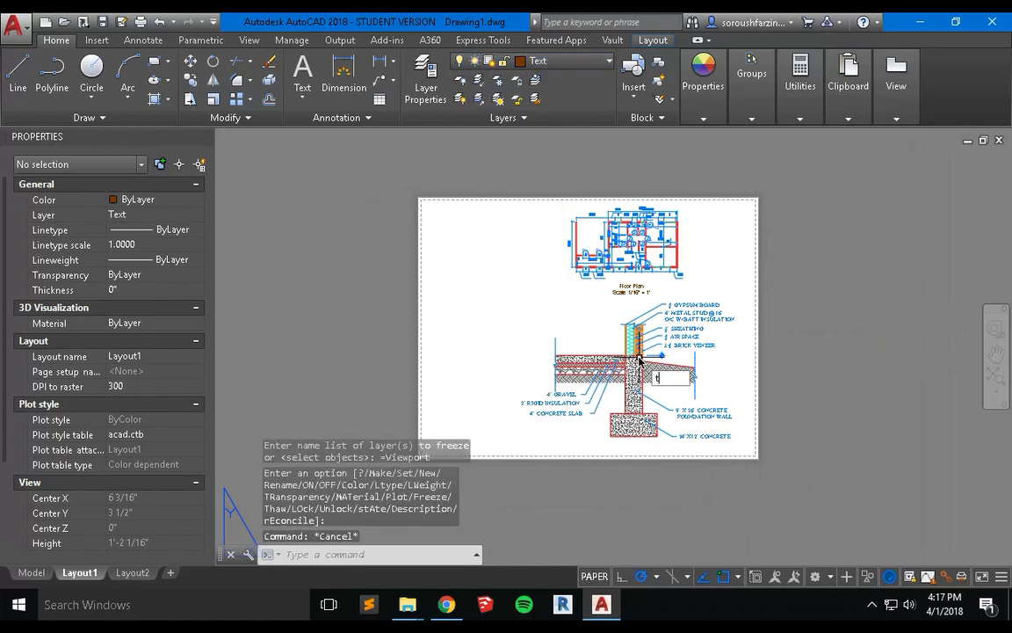
text(T)
key(Down)
key(Down)
key(Down)
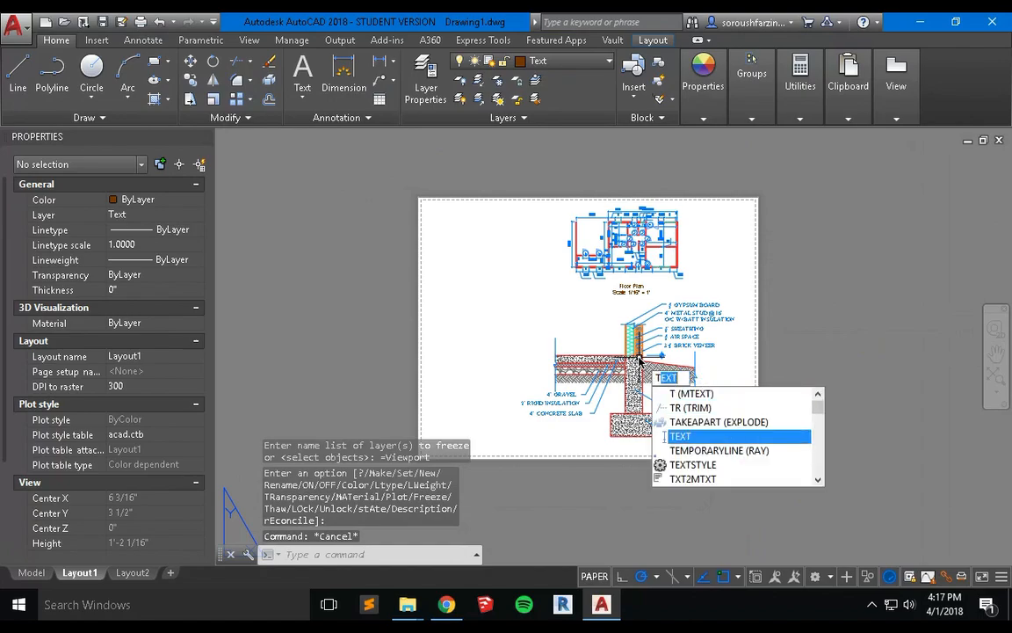
key(Return)
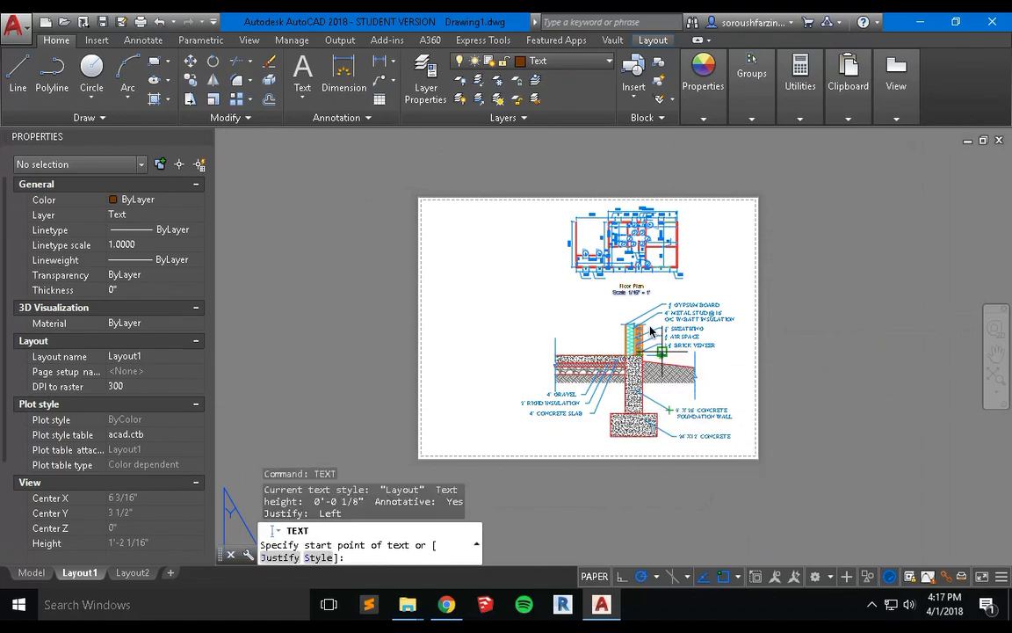
key(Escape)
key(Escape)
key(Escape)
Copy the two-line "Floor Plan" and "Scale 1/16" = 1'" label straight down to just below the section's concrete footing
text(ct o)
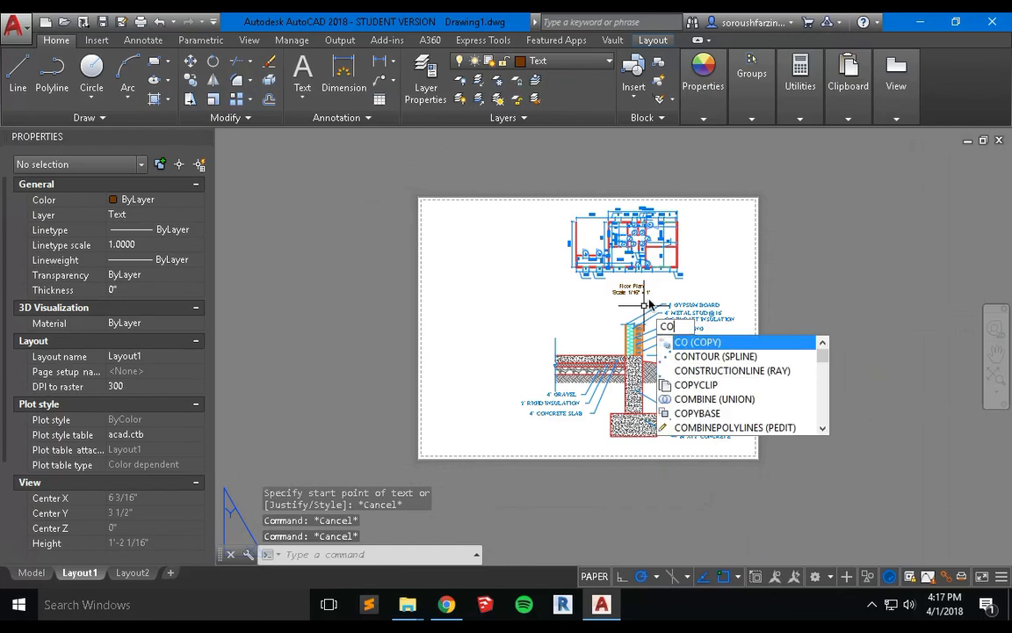
key(Return)
click(651, 288)
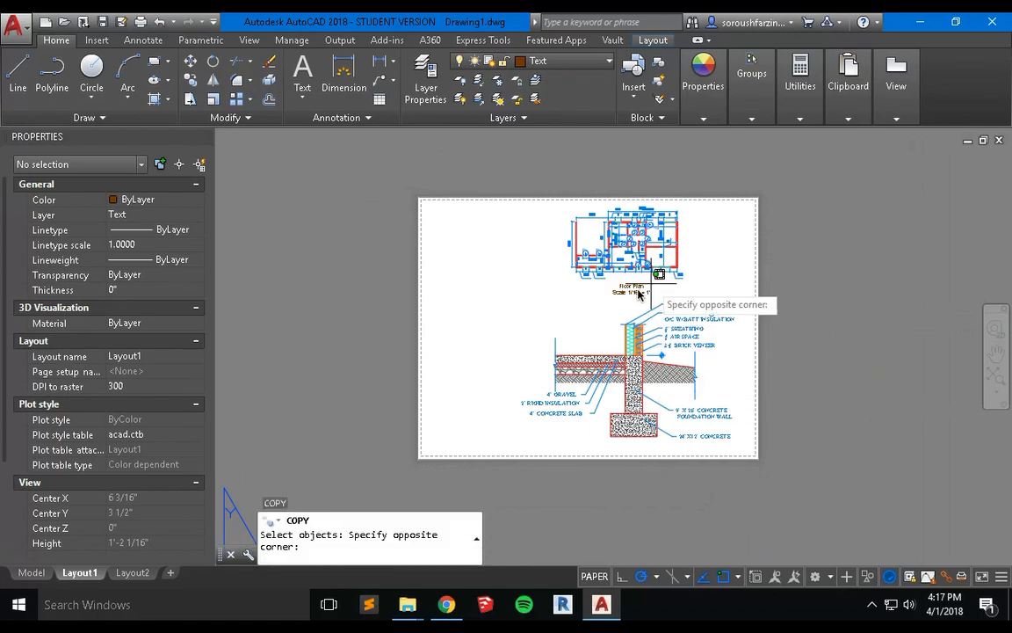
click(534, 232)
key(Return)
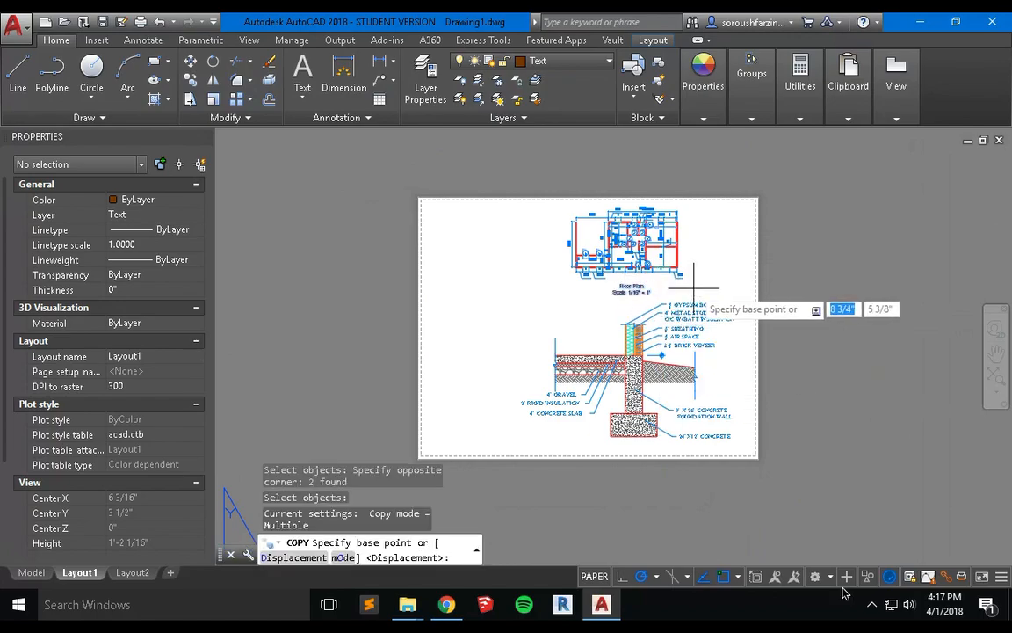
click(745, 337)
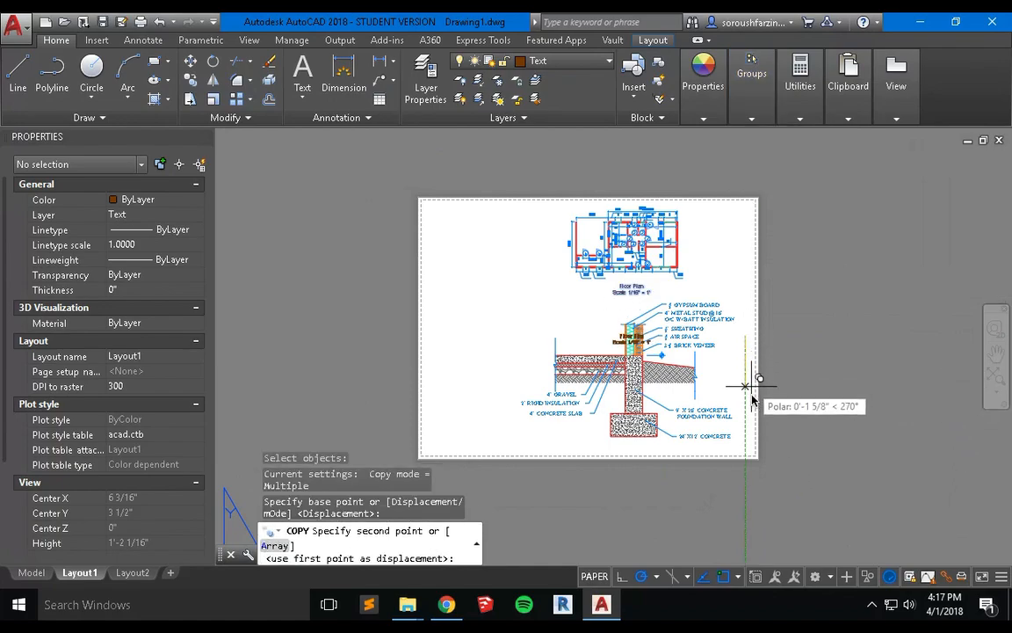
click(739, 489)
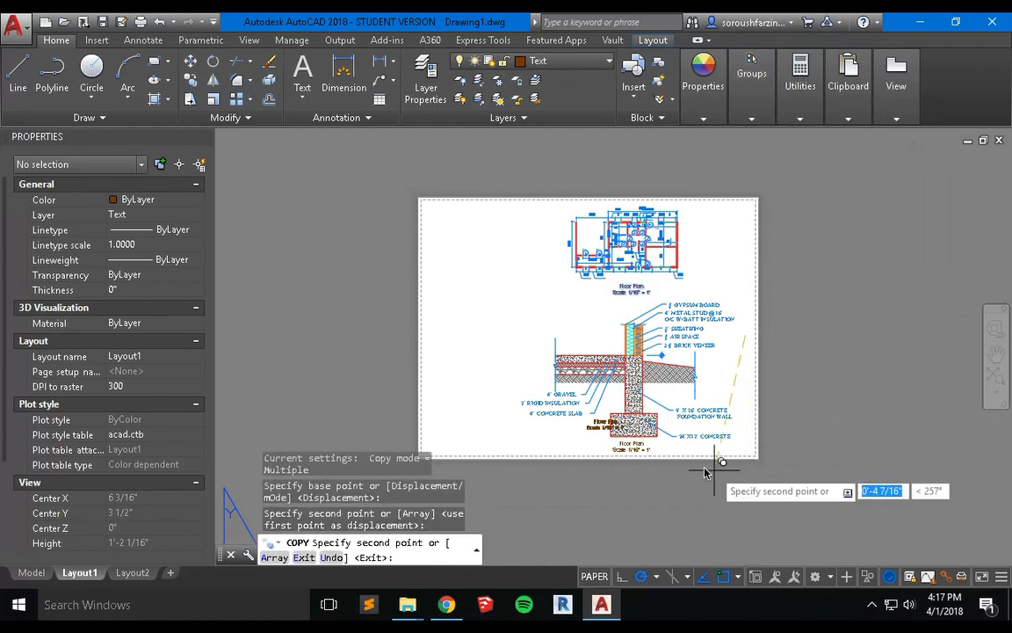
key(Escape)
scroll(650, 462, up, 10)
scroll(622, 448, down, 5)
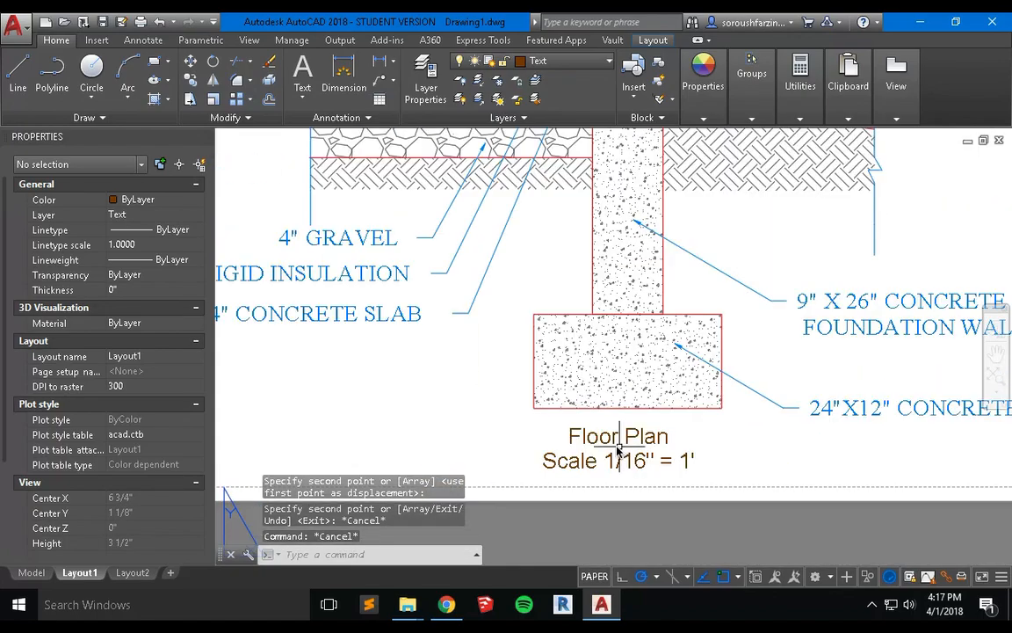